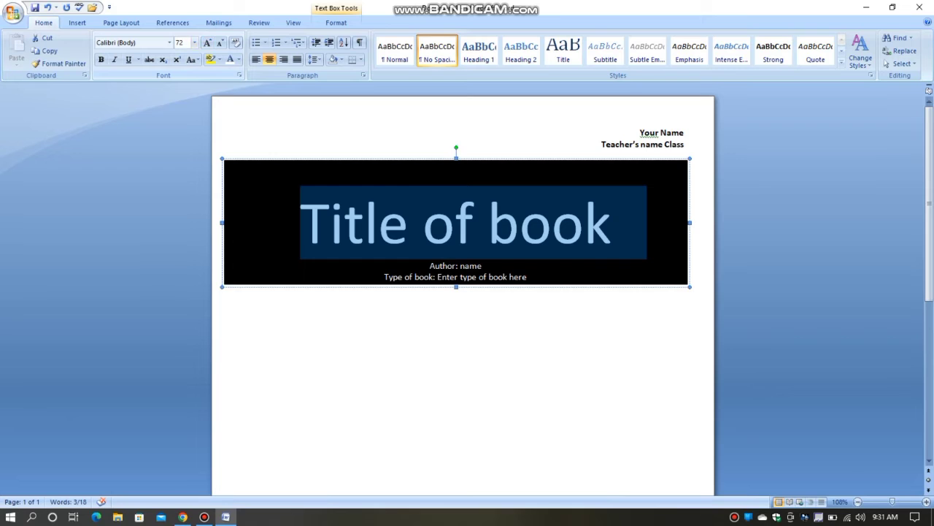
Reduce the font size of "Title of book" in the black banner to 36 pt.
click(220, 42)
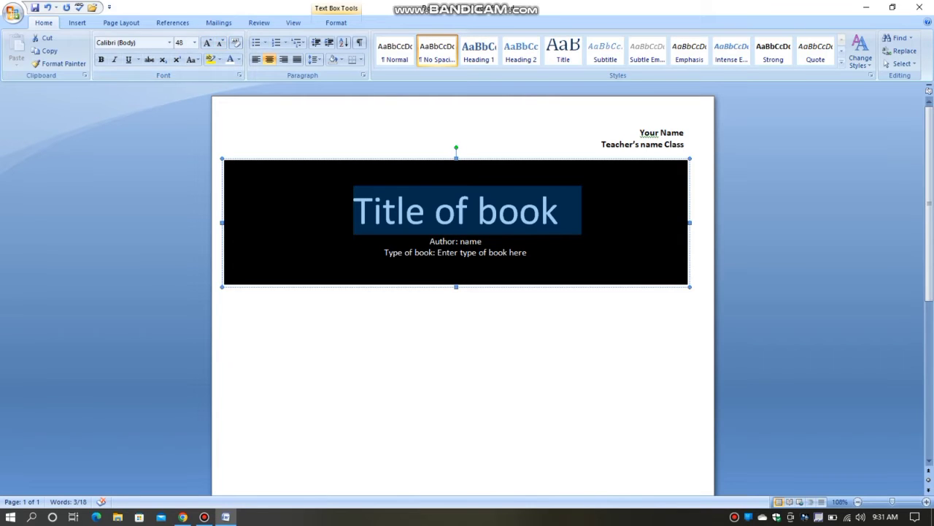
click(219, 42)
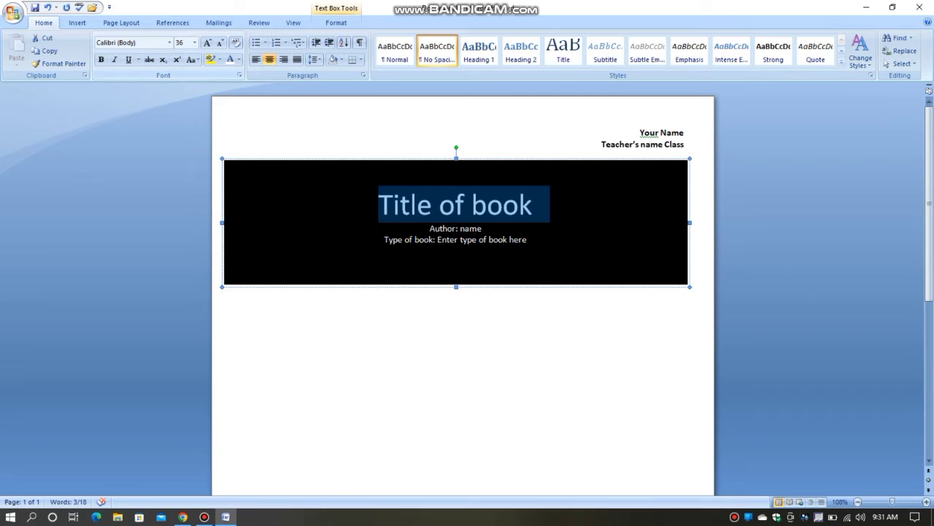
click(462, 189)
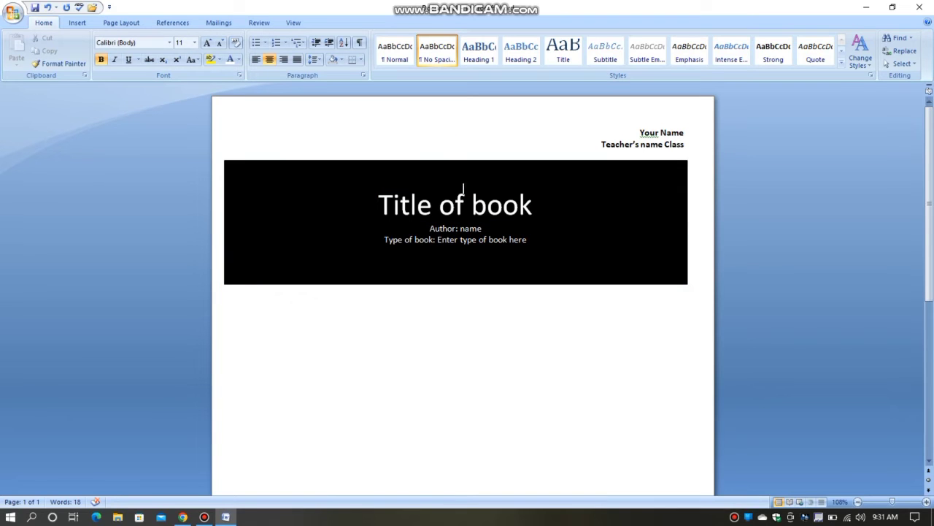
Shorten the black banner text box slightly by lowering its upper edge.
click(458, 175)
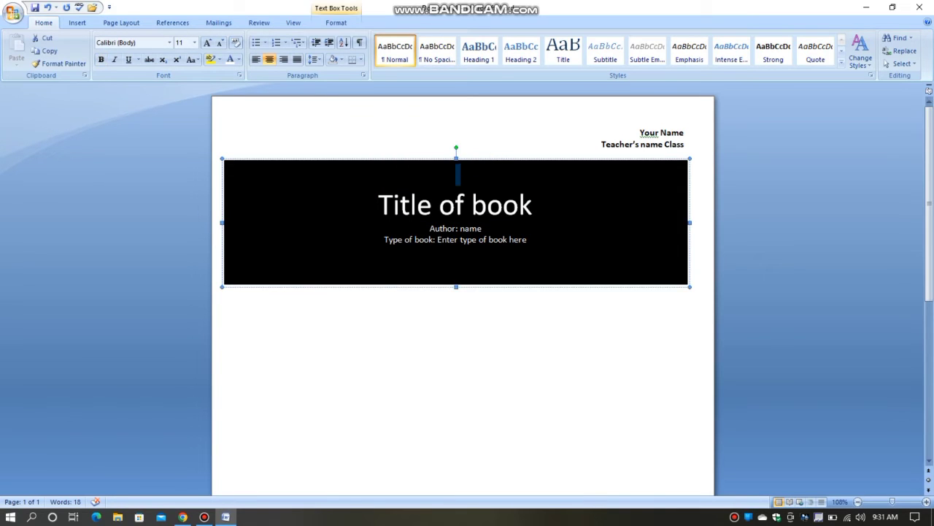
drag(456, 158, 456, 167)
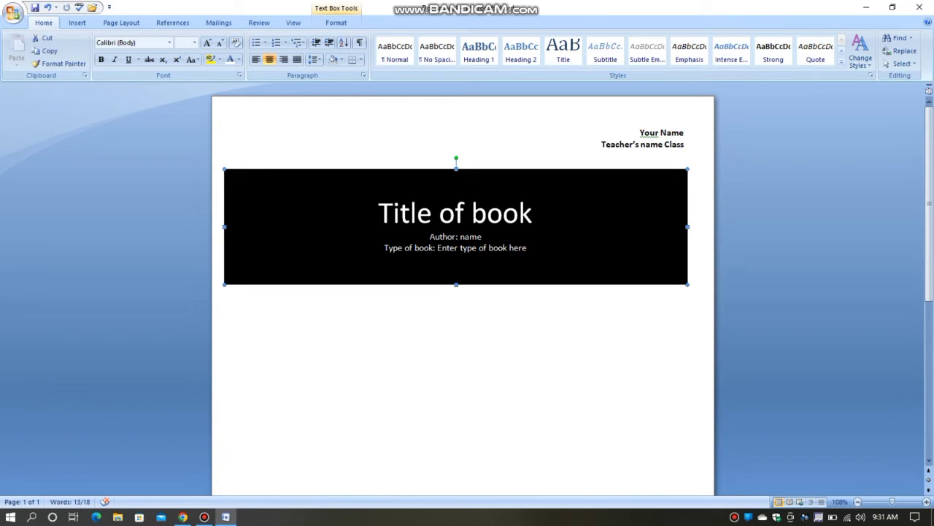
scroll(455, 292, down, 2)
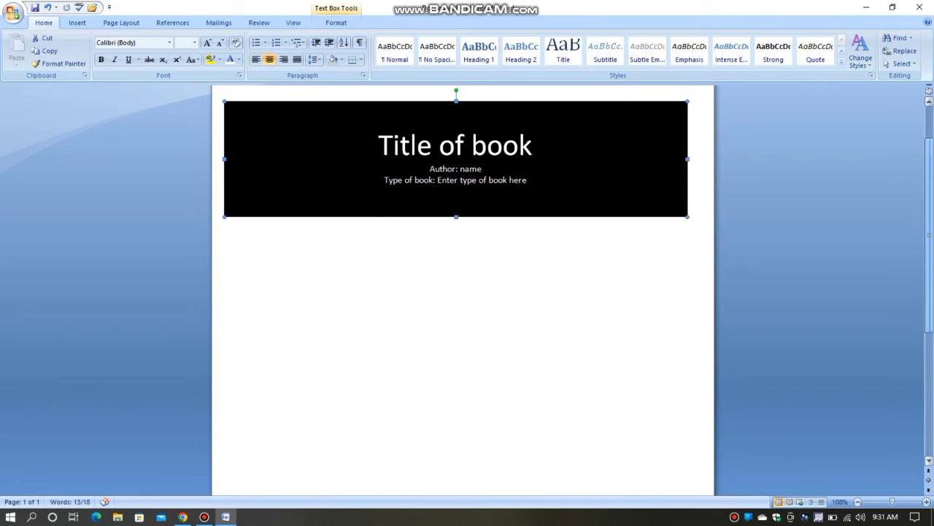
click(463, 118)
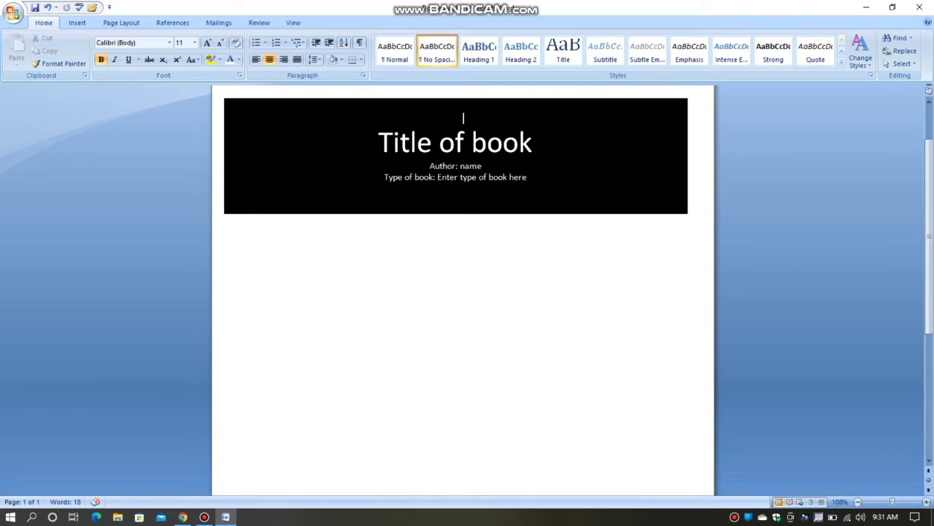
Add the heading "Introduction" in bold 14 pt below the black banner and start a new line under it.
click(242, 215)
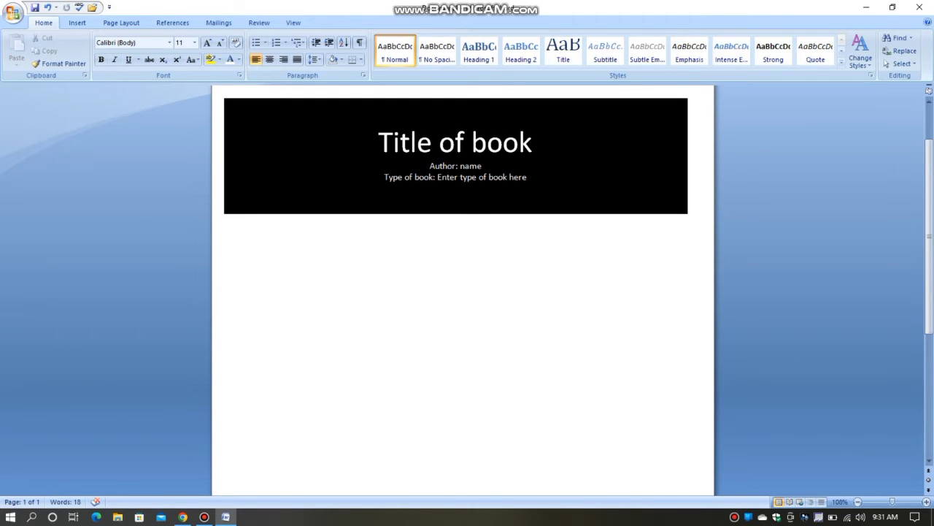
click(463, 117)
click(243, 237)
click(207, 42)
click(207, 42)
click(101, 59)
text(Introduction)
key(BackSpace)
text(n)
key(Return)
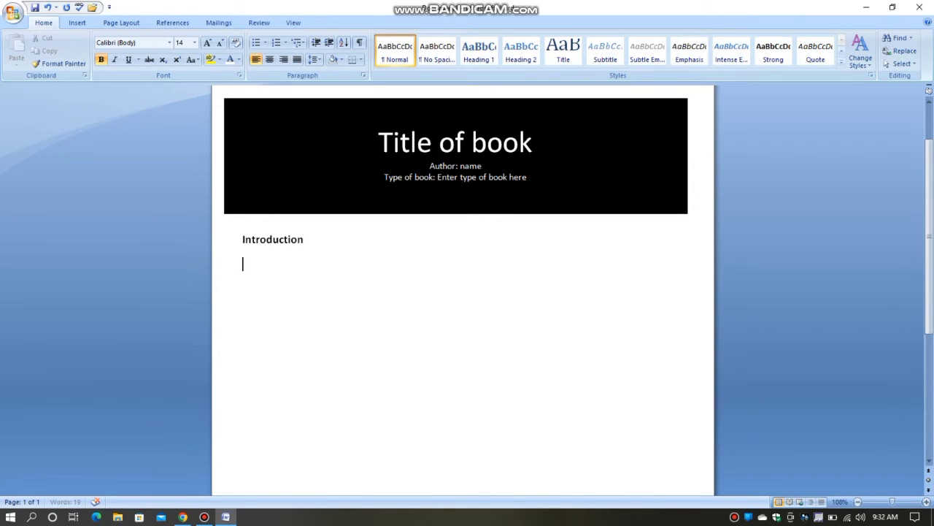
click(437, 51)
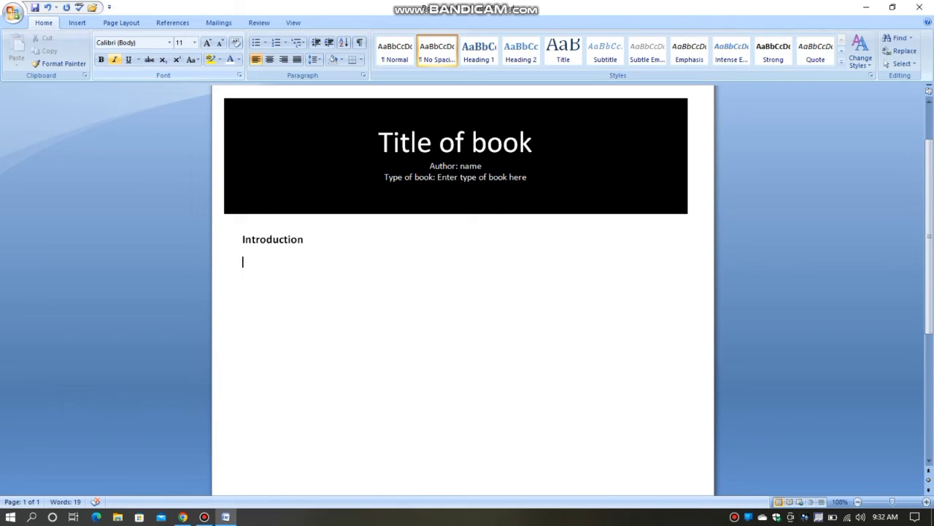
text(Give an)
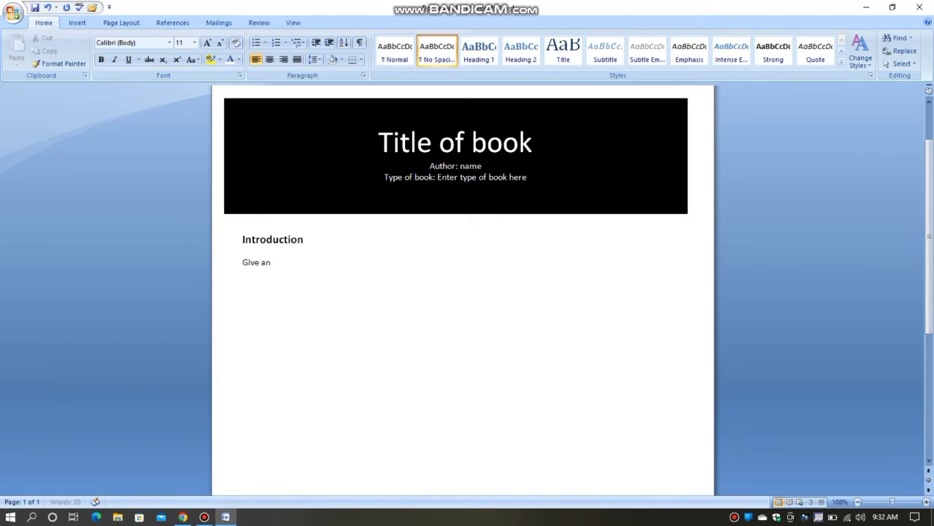
key(BackSpace)
key(BackSpace)
key(BackSpace)
key(BackSpace)
key(BackSpace)
key(BackSpace)
key(BackSpace)
key(BackSpace)
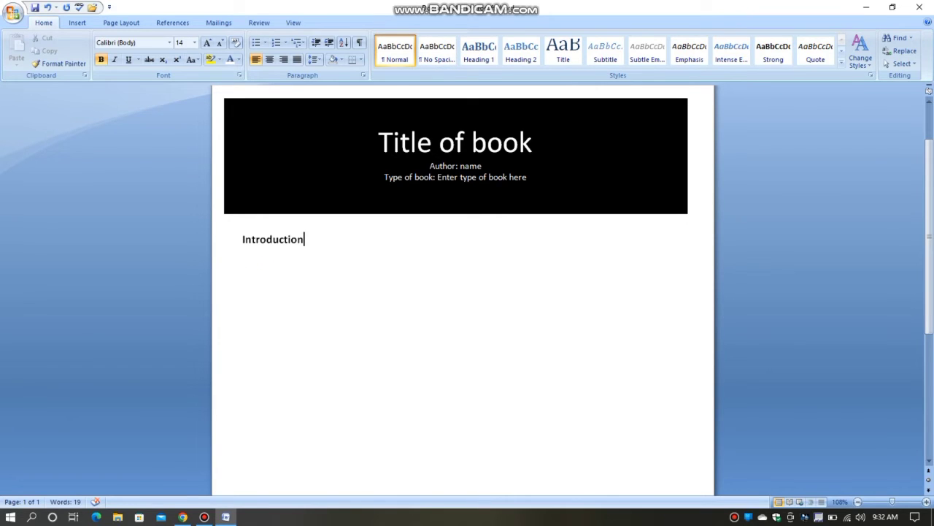
Apply the No Spacing style to the "Introduction" heading and make it bold 14 pt again.
click(437, 51)
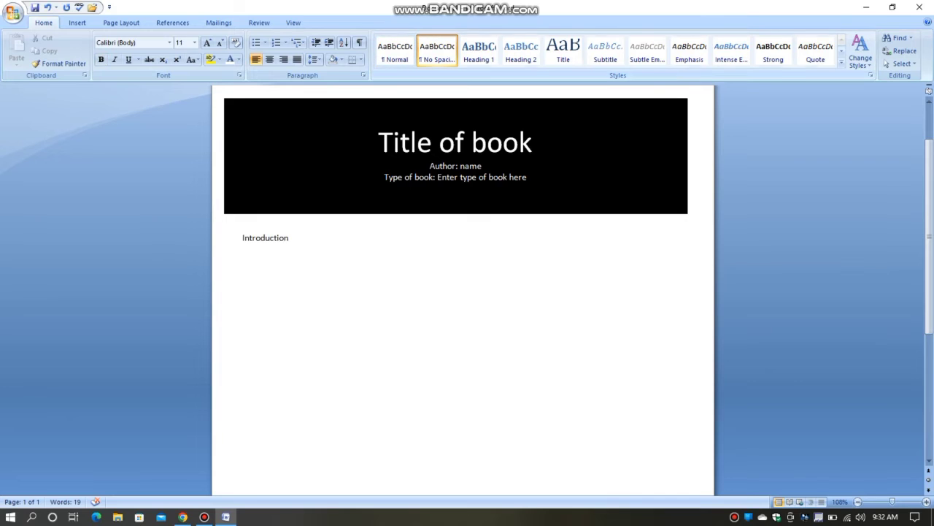
key(shift+Left)
key(shift+Left)
key(shift+Left)
key(shift+Left)
key(shift+Left)
key(shift+Left)
key(shift+Left)
key(shift+Left)
key(shift+Left)
key(shift+Left)
key(shift+Left)
key(shift+Left)
key(ctrl+b)
key(ctrl+shift+period)
key(ctrl+shift+period)
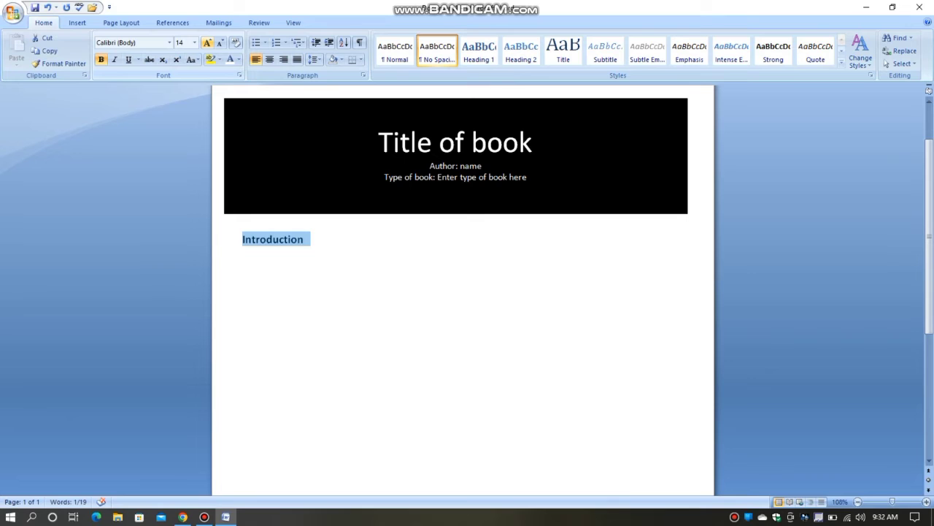
click(307, 239)
Under "Introduction", write "Give an overview of the book." in regular 11 pt text without bold.
key(Return)
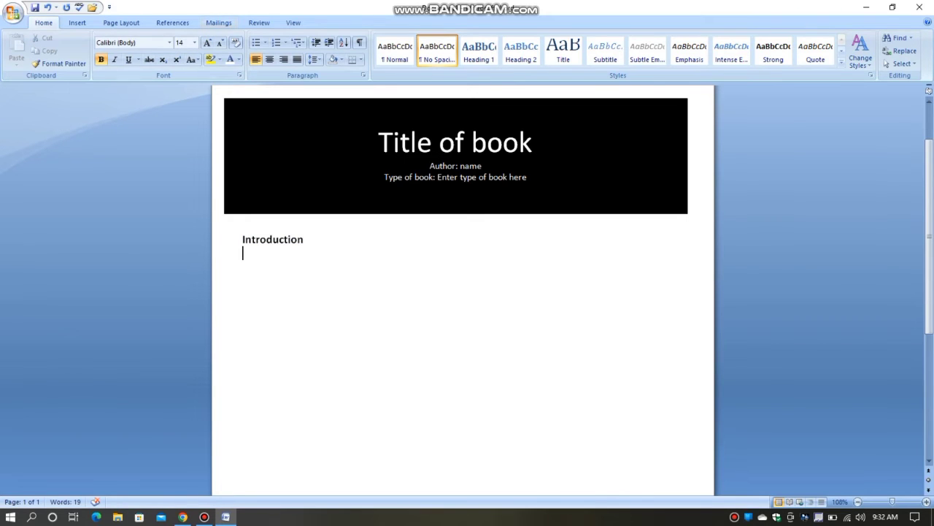
click(220, 43)
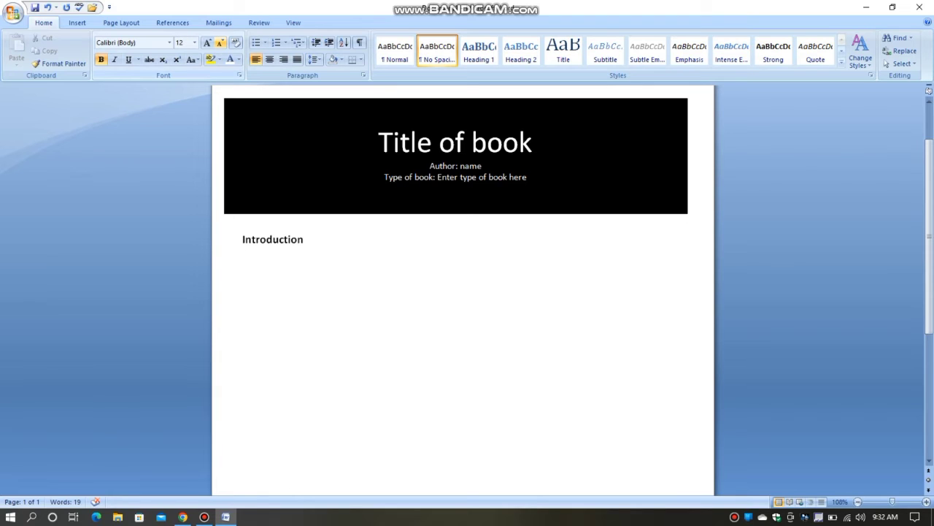
click(220, 43)
key(ctrl+b)
text(Give)
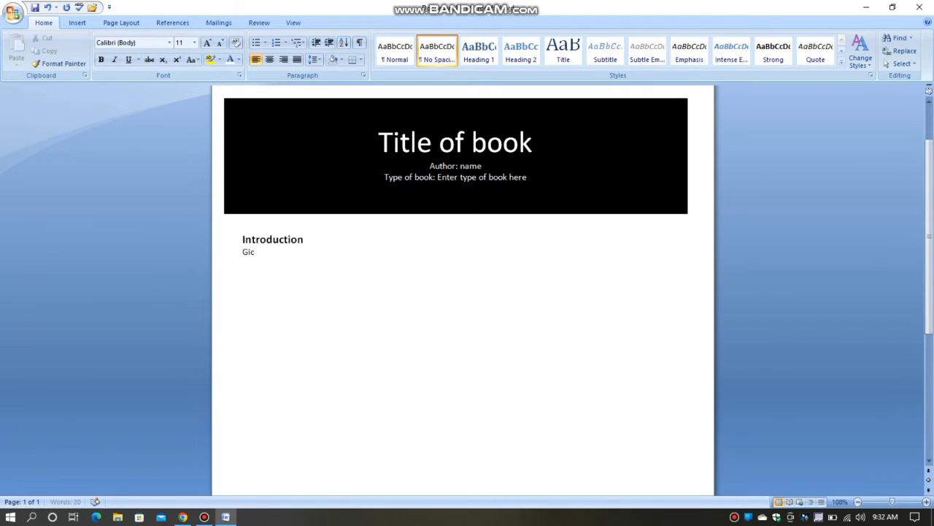
text( an overview of the book)
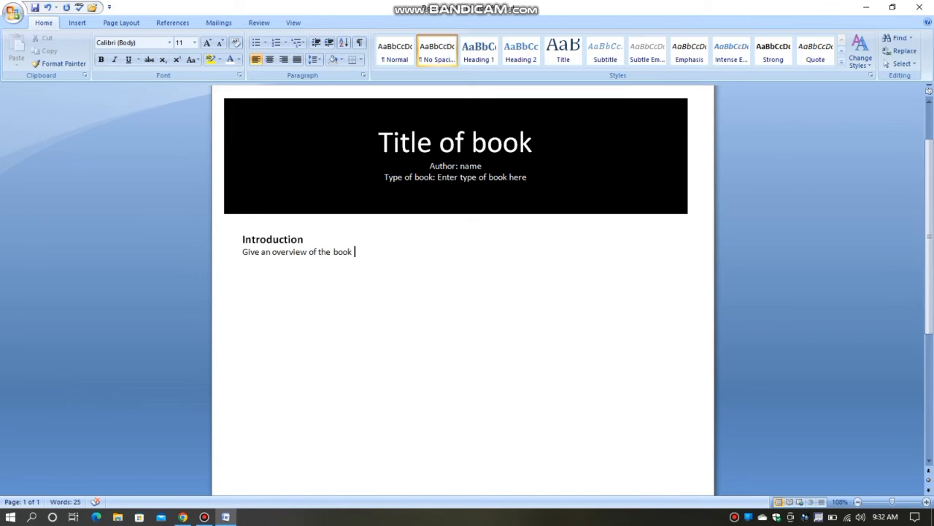
key(BackSpace)
text(. Introduction what)
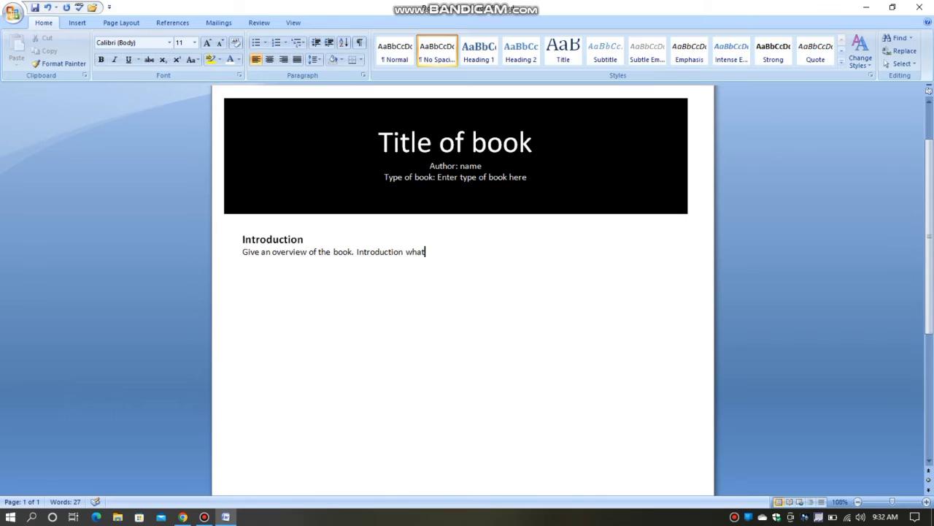
text( the focus of your book)
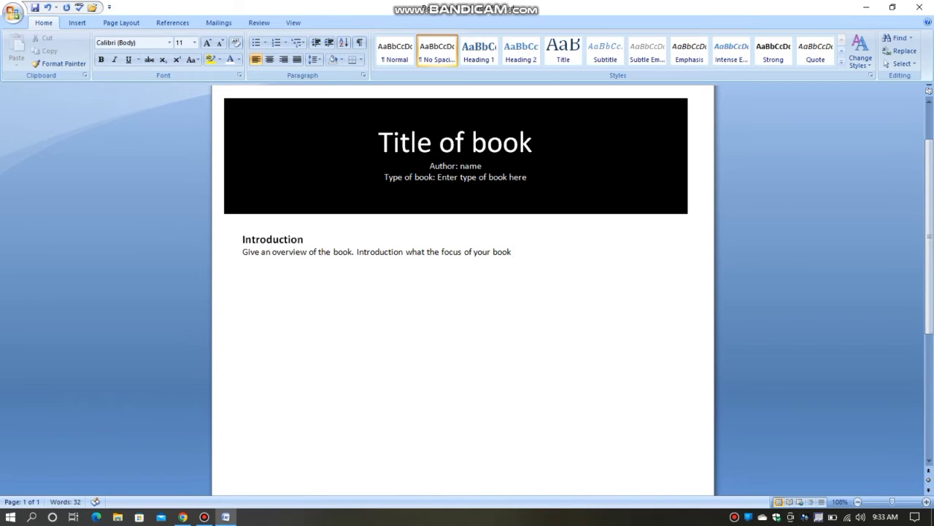
text( report will be.)
key(shift+Home)
text(you)
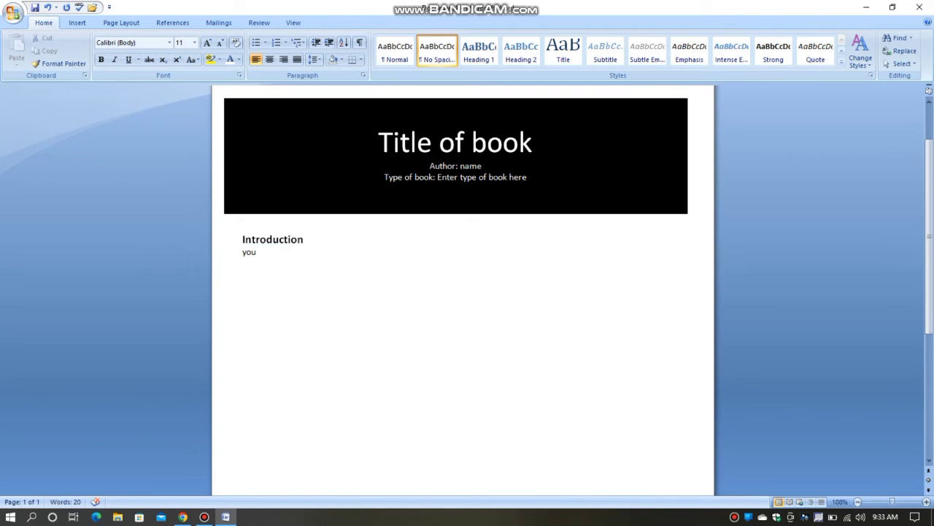
key(ctrl+z)
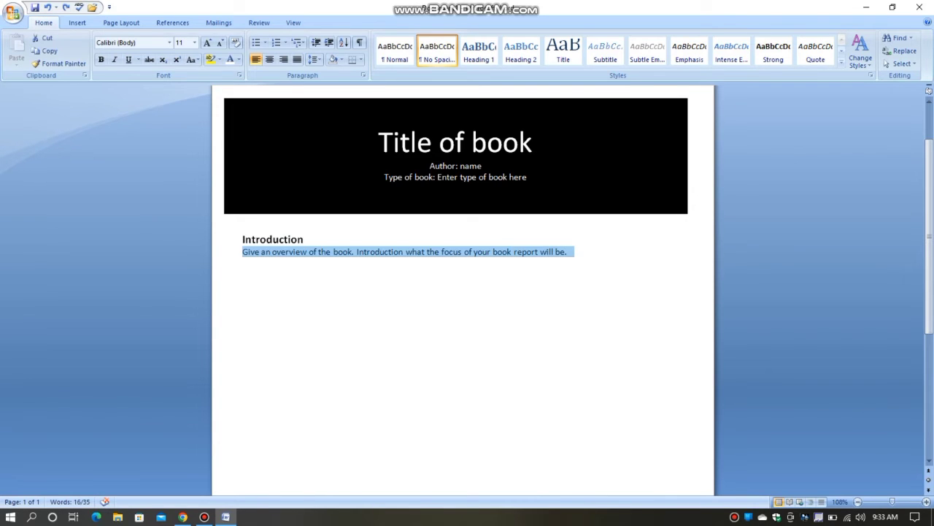
Append "You can replace the picture on the right" to the end of the introduction paragraph.
click(570, 252)
text(You )
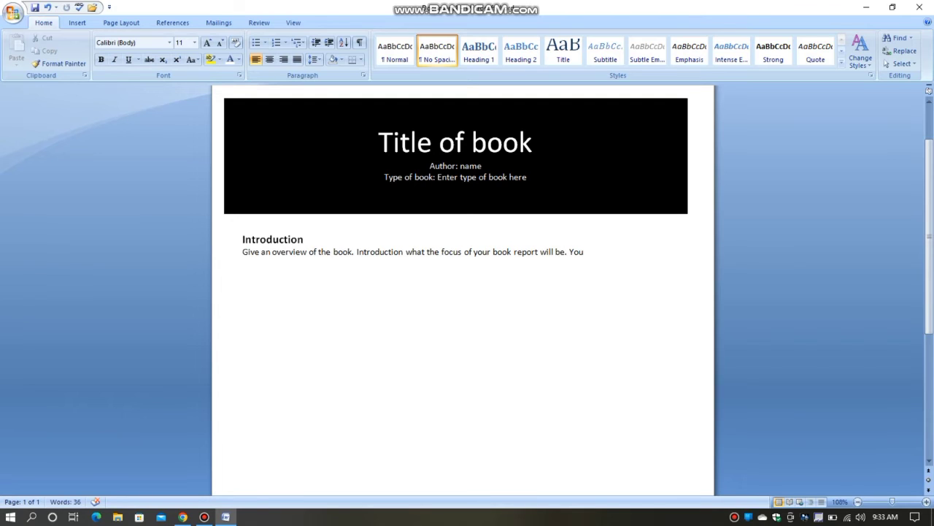
text(can replace the)
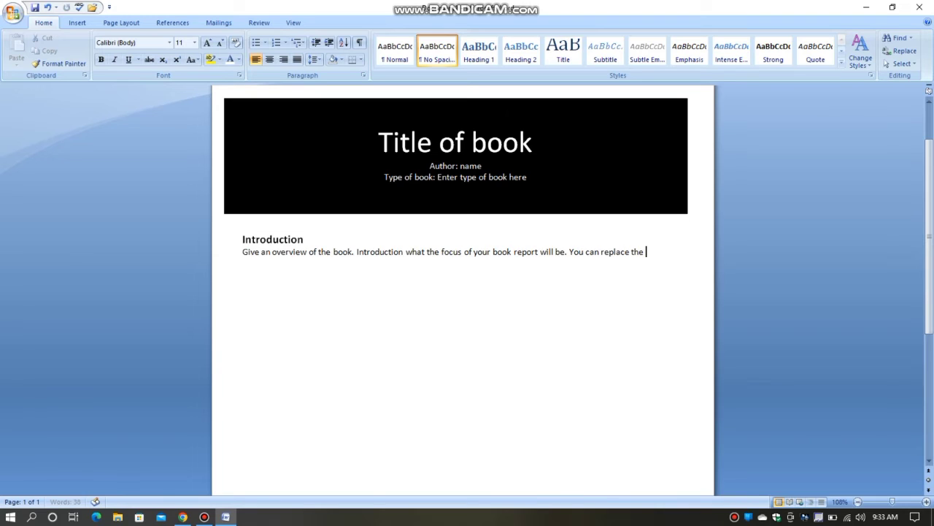
text( picture )
text(on the)
text( right)
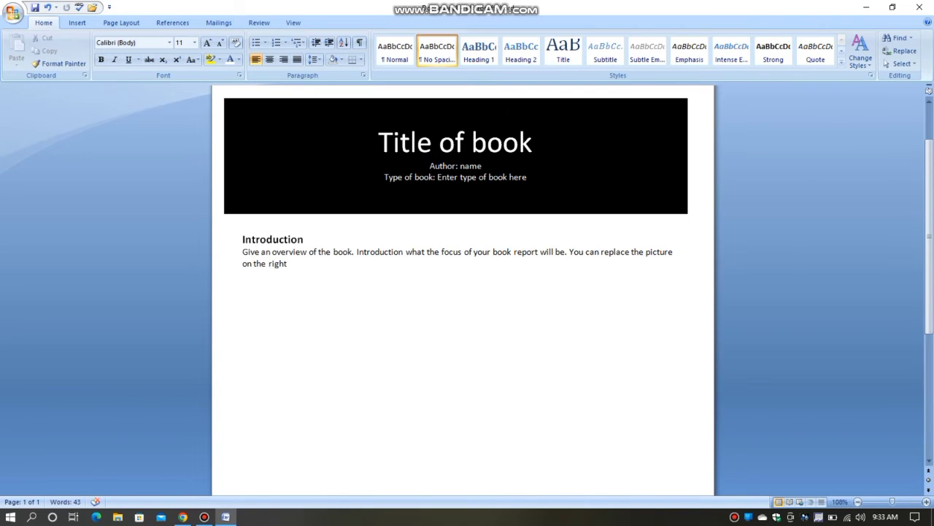
text( with a picture of the cover )
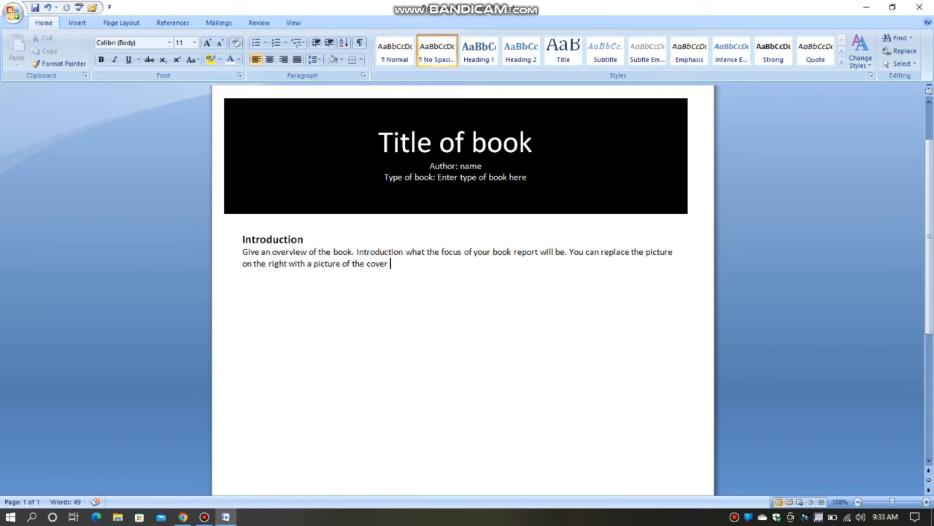
text(of the book.)
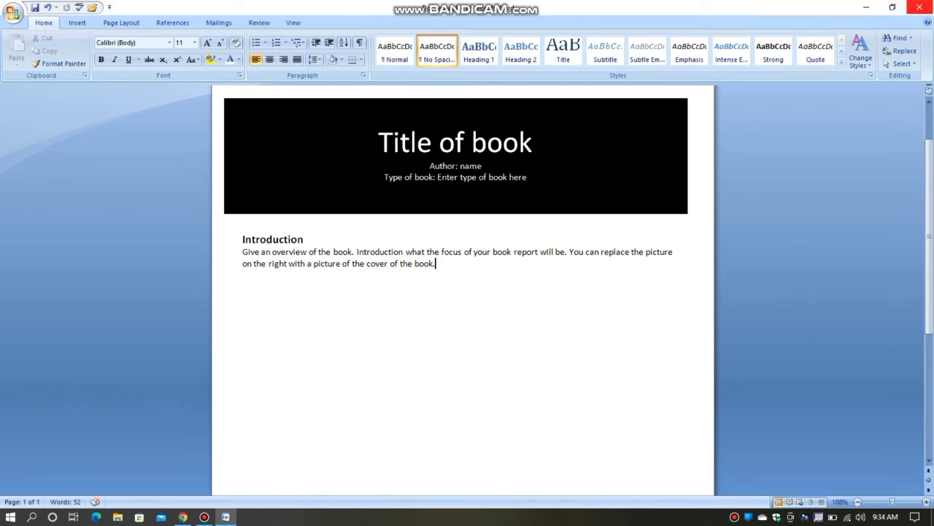
Add the heading text "Author" below the introduction paragraph, leaving one blank line between them.
scroll(462, 292, up, 1)
key(Return)
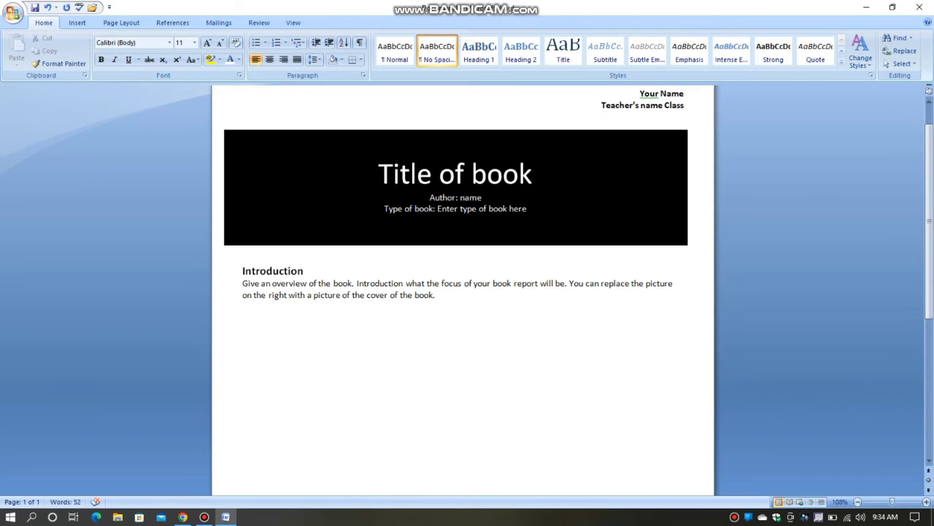
text(Author)
key(BackSpace)
key(BackSpace)
text(or)
Format the "Author" heading as bold 14 pt.
key(shift+Left)
key(shift+Left)
key(shift+Left)
key(shift+Left)
key(shift+Left)
key(shift+Left)
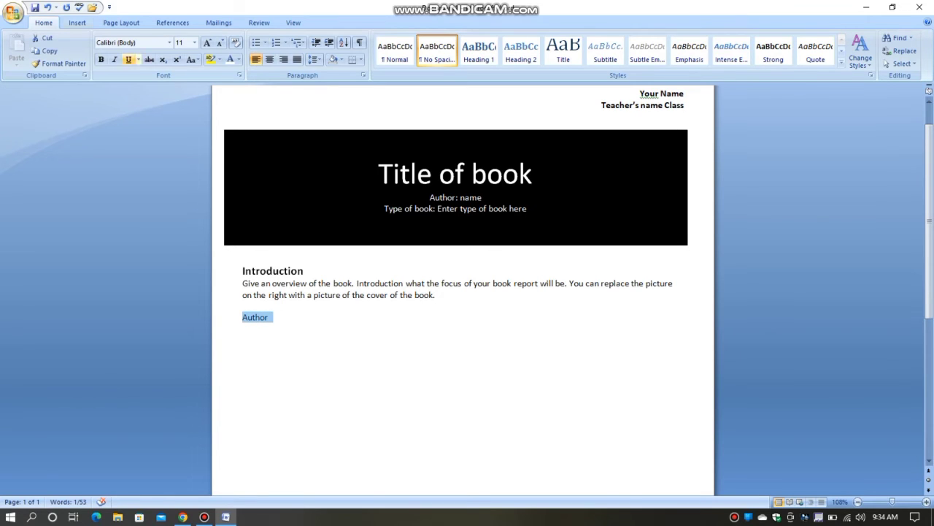
click(101, 59)
click(208, 43)
click(208, 42)
key(Right)
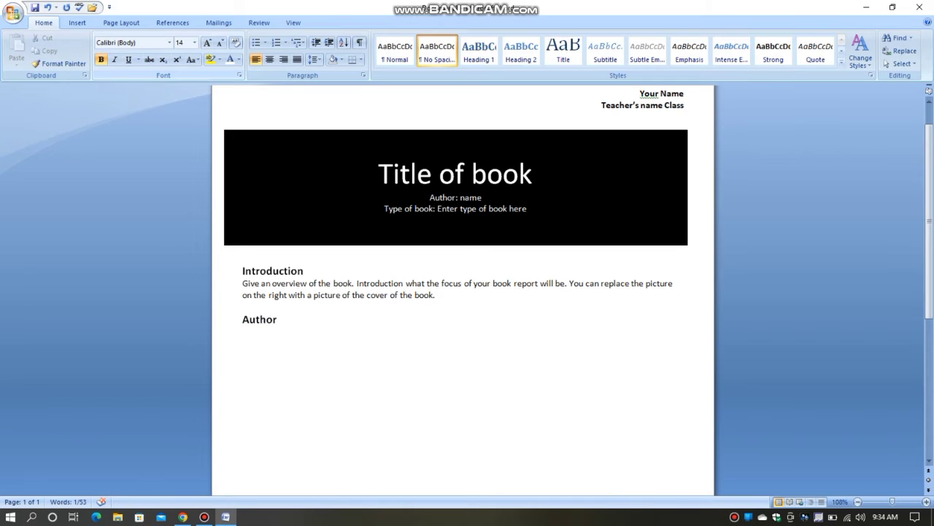
Under "Author", begin a paragraph in regular 11 pt text without bold, reading "Outline the author's life".
key(Return)
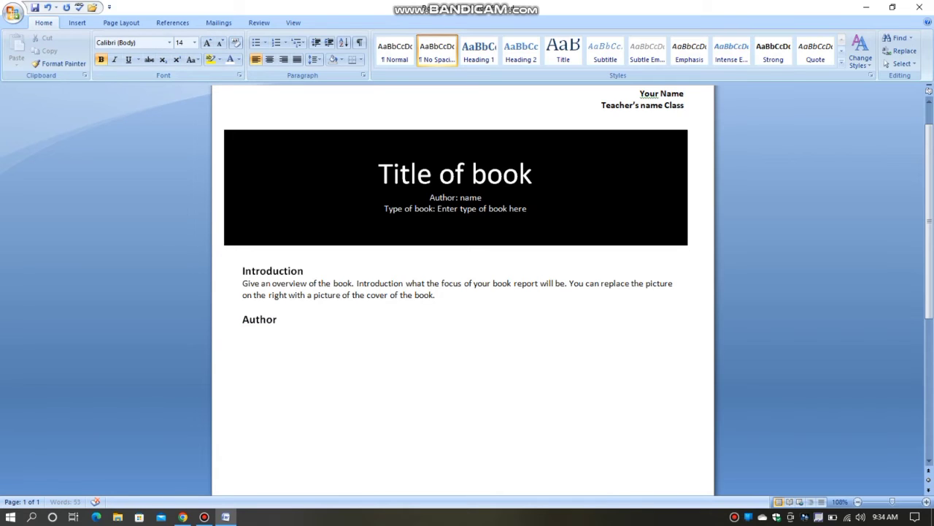
click(221, 42)
click(101, 60)
text(Outlin)
text(e)
text( the auth)
text(or's)
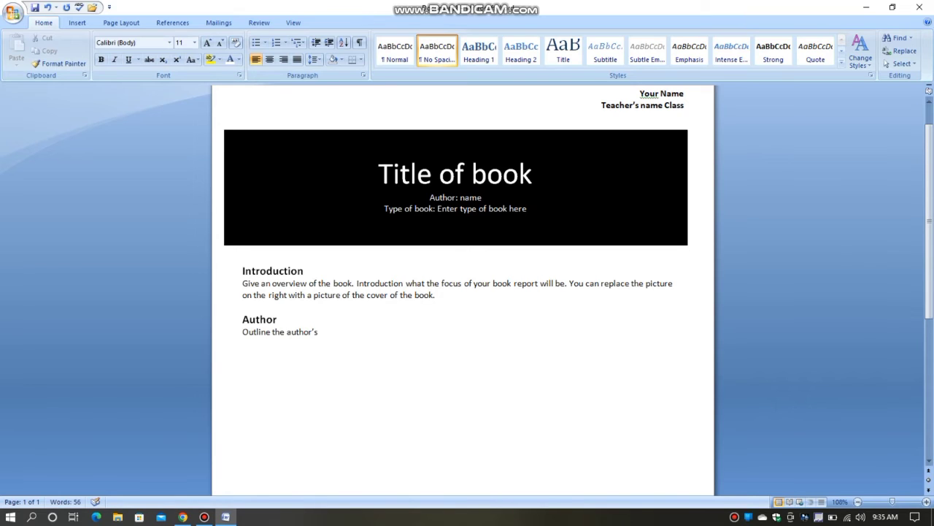
text( life)
Continue the author paragraph with ", focusing on the timeframe that includes the".
text(focusing on the time)
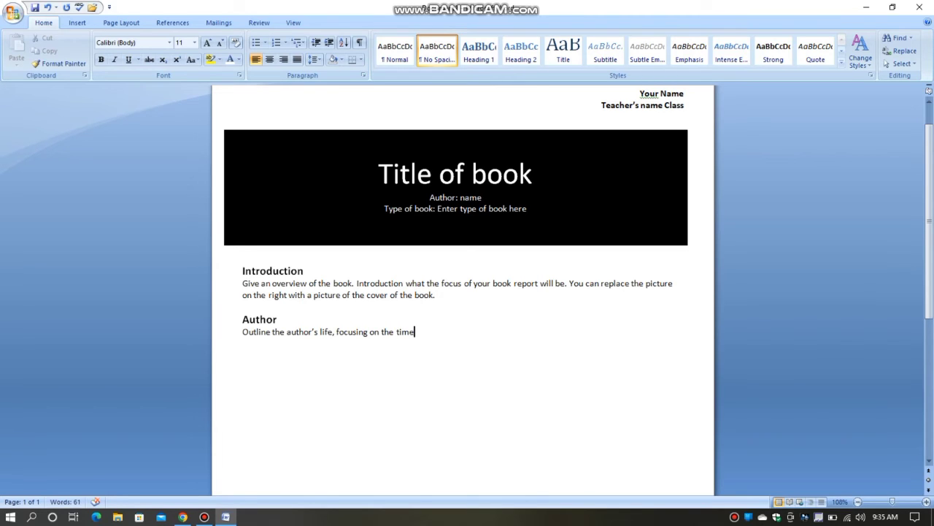
text(frame )
text(tah)
text(t )
text(includ)
text(e)
text(s t)
text(he )
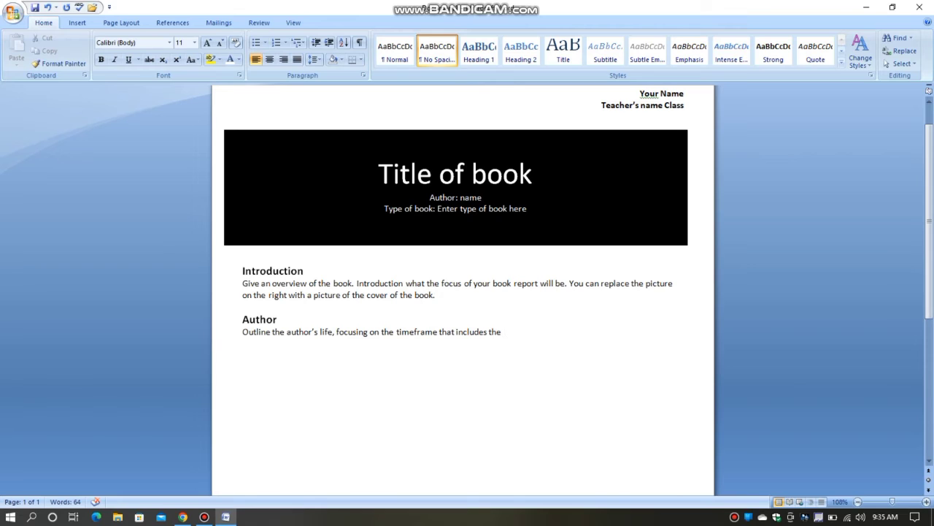
text(writing of his boo)
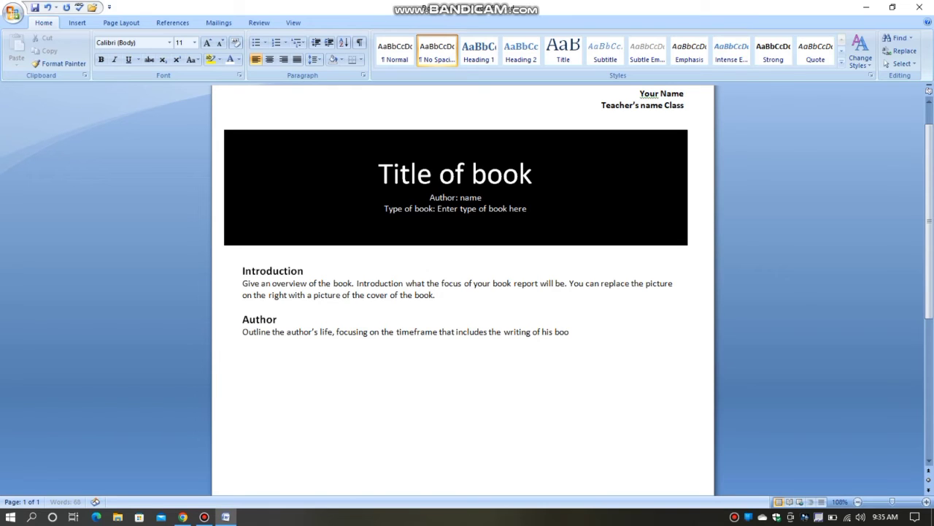
text(k.)
Finish the author sentence with "writing of his book." and start a new line after one blank line.
scroll(463, 292, down, 2)
key(Return)
key(Return)
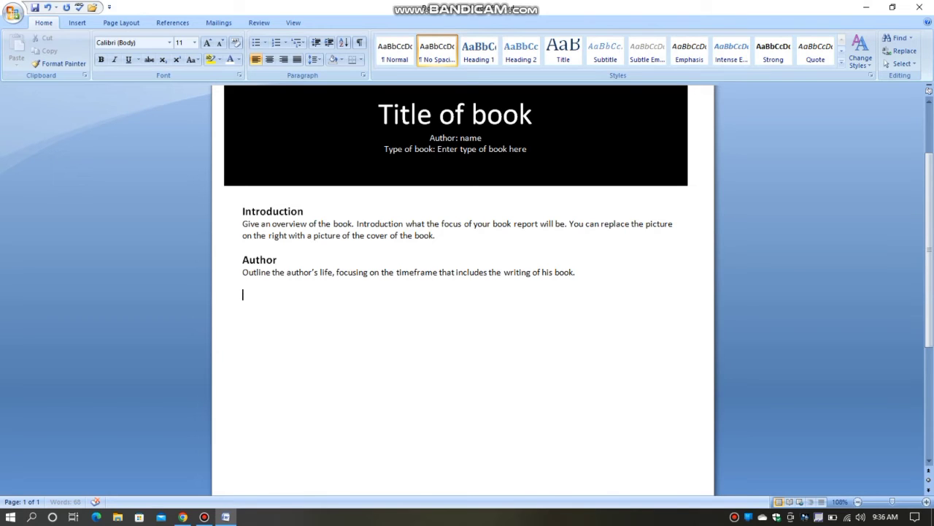
Enter "Main Characters" as the next section heading below the author paragraph.
text(Main Characters)
Format the "Main Characters" heading as bold 14 pt.
key(shift+Left)
key(shift+Left)
key(shift+Left)
key(shift+Left)
key(shift+Left)
key(shift+Left)
key(shift+Left)
key(shift+Left)
key(shift+Left)
key(shift+Left)
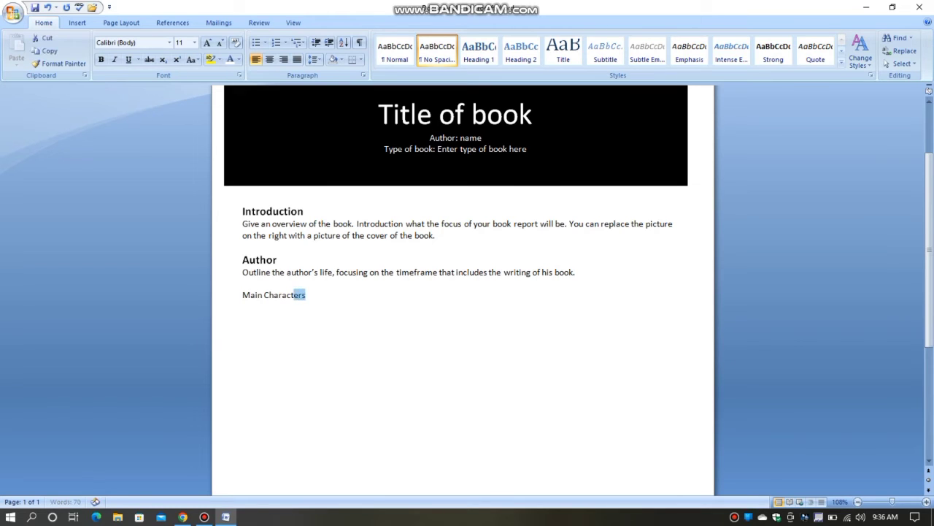
key(shift+Left)
key(shift+Left)
key(shift+Left)
key(shift+Left)
key(shift+Left)
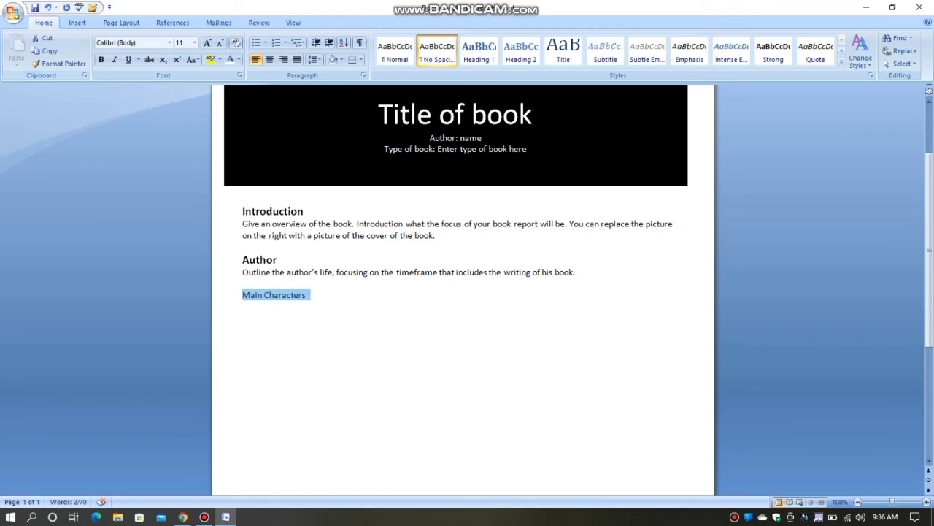
key(ctrl+b)
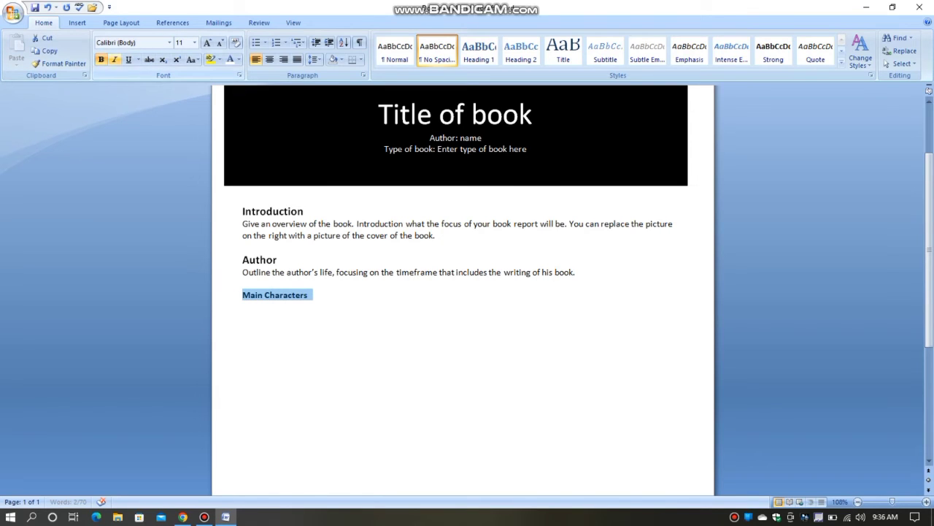
click(207, 43)
click(207, 42)
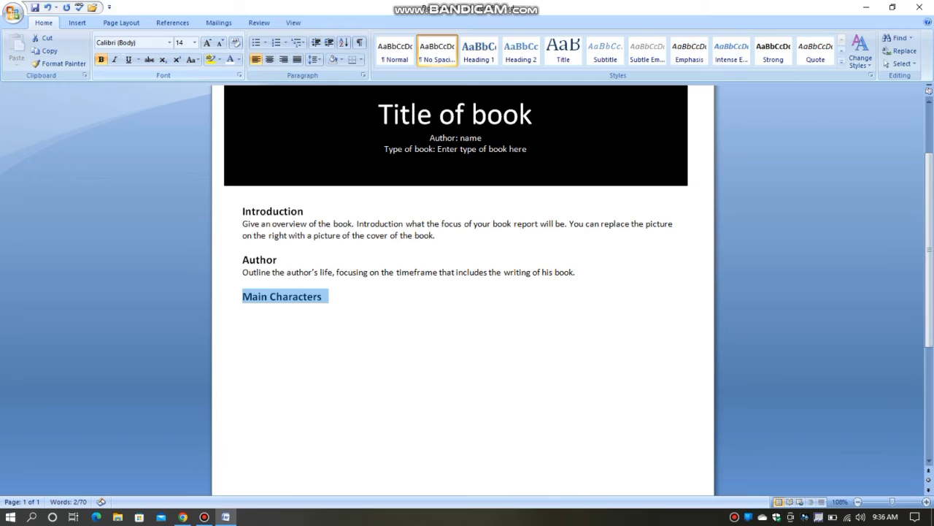
Under "Main Characters", add an indented label in bold 11 pt reading "Character One".
key(End)
key(Return)
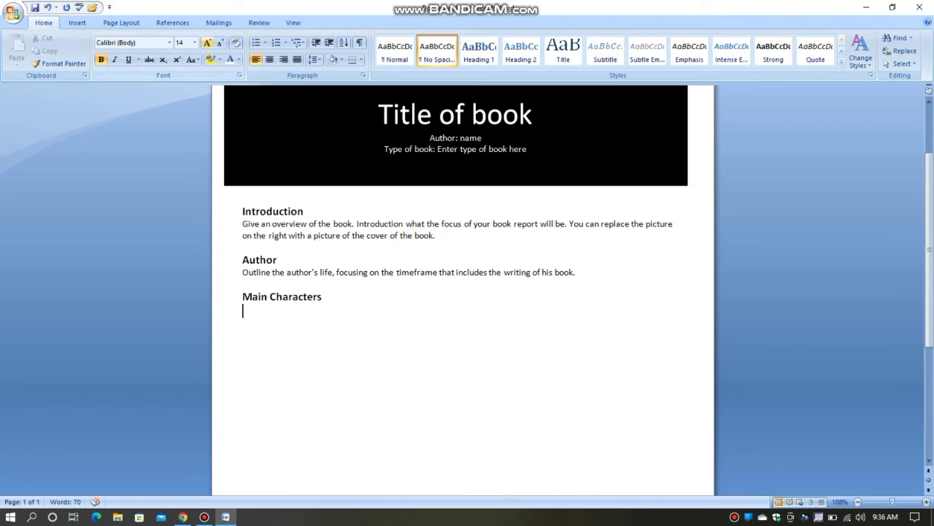
click(207, 42)
click(220, 42)
click(220, 42)
click(220, 43)
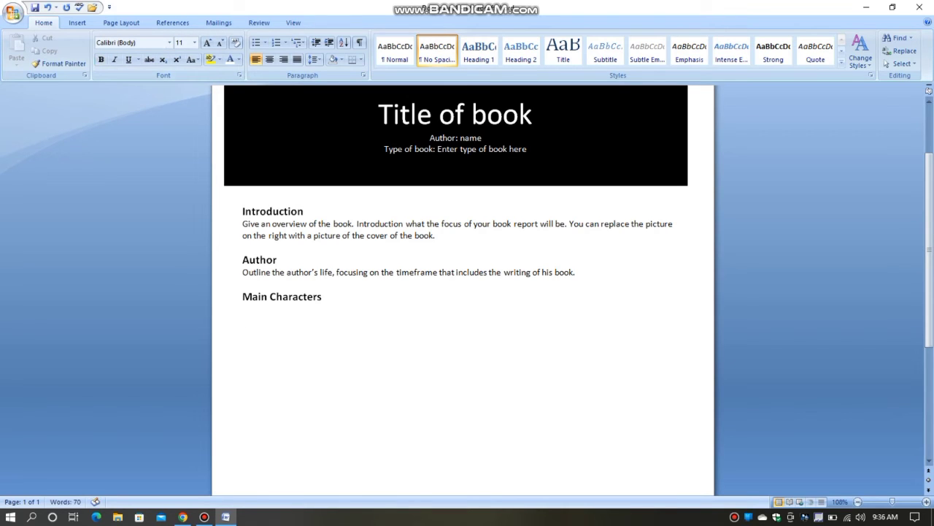
click(101, 60)
text(Charac)
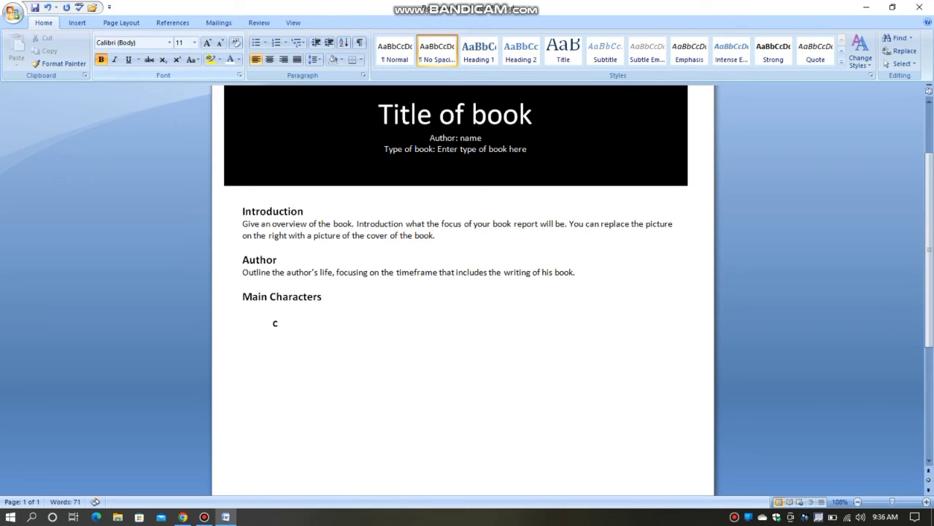
text(ter One)
Beside "Character One", begin a tab-separated description without bold reading "Describe this".
key(Tab)
click(101, 60)
text(Describe)
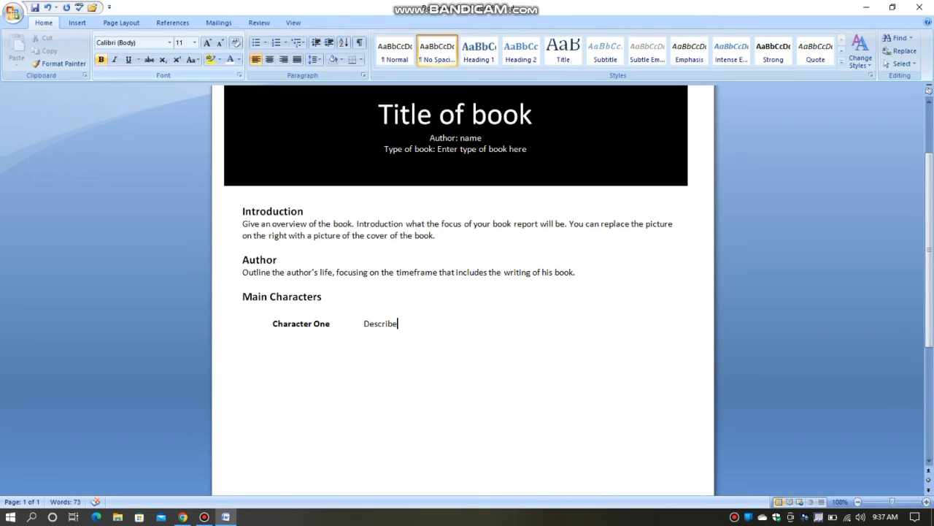
text( this charater)
Complete the "Character One" description with the word "character".
key(shift+Left)
key(shift+Left)
key(shift+Left)
key(shift+Left)
key(shift+Left)
key(shift+Right)
key(Right)
key(BackSpace)
key(BackSpace)
key(BackSpace)
text(cter)
Copy the text "Describe this character" beside "Character One".
key(shift+Left)
key(shift+Left)
key(shift+Left)
key(shift+Left)
key(shift+Left)
key(shift+Left)
key(shift+Left)
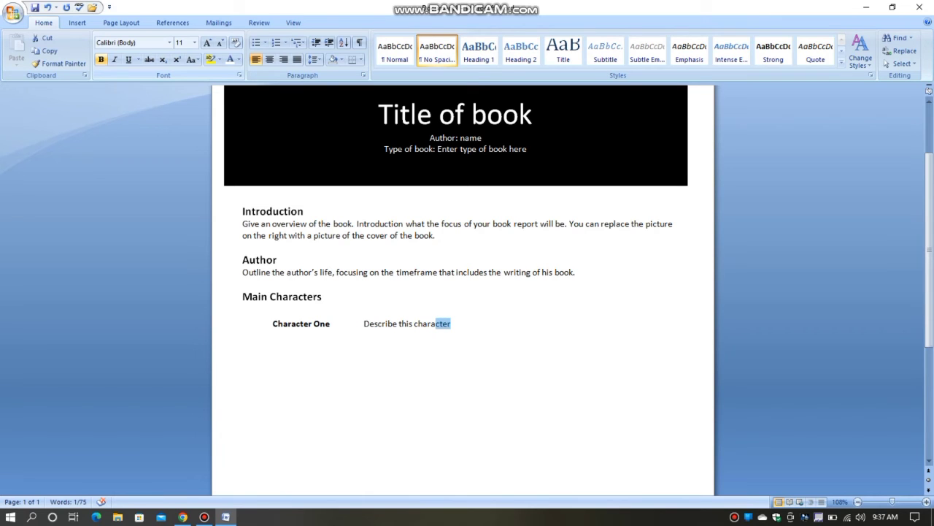
key(shift+Left)
key(shift+Left)
key(shift+Left)
key(shift+Left)
key(shift+Left)
key(shift+Left)
key(shift+Left)
key(shift+Left)
key(shift+Left)
key(shift+Left)
key(shift+Left)
key(shift+Left)
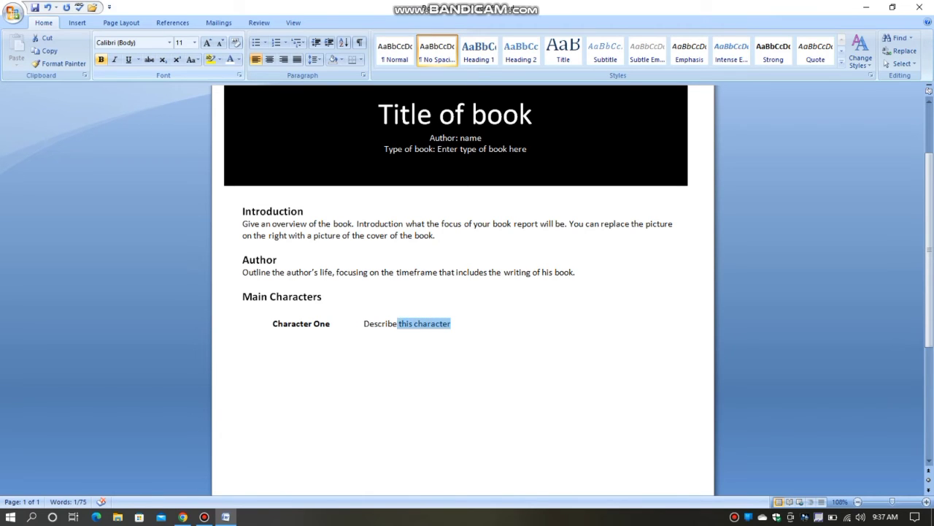
key(shift+Left)
key(shift+Left)
key(shift+Left)
key(shift+Left)
key(ctrl+c)
click(443, 323)
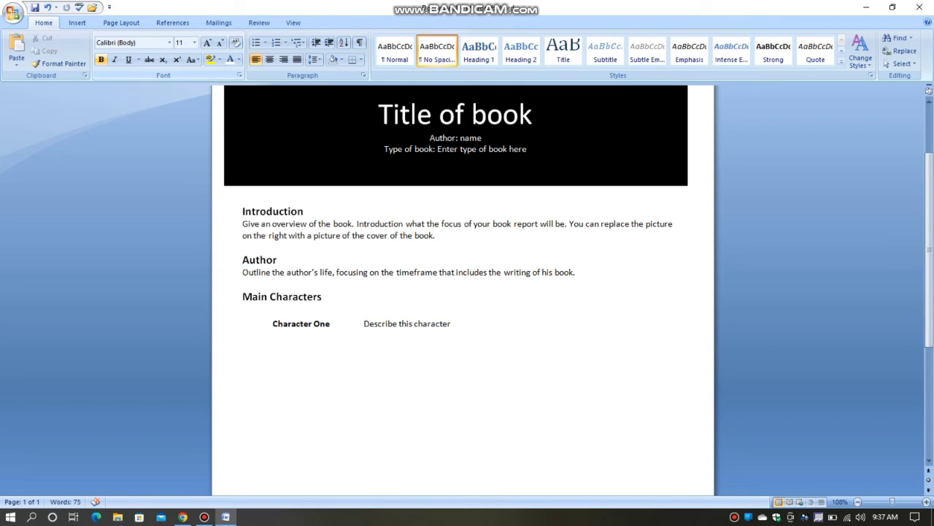
Add an indented bold "Character Two" label on a new row and paste the copied description beside it.
key(Return)
text(Character )
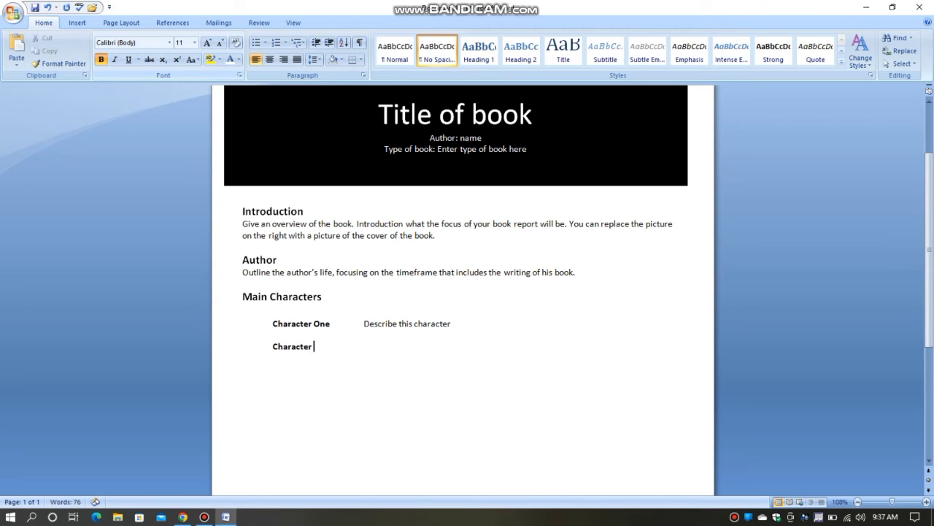
text(Two)
key(Tab)
key(ctrl+v)
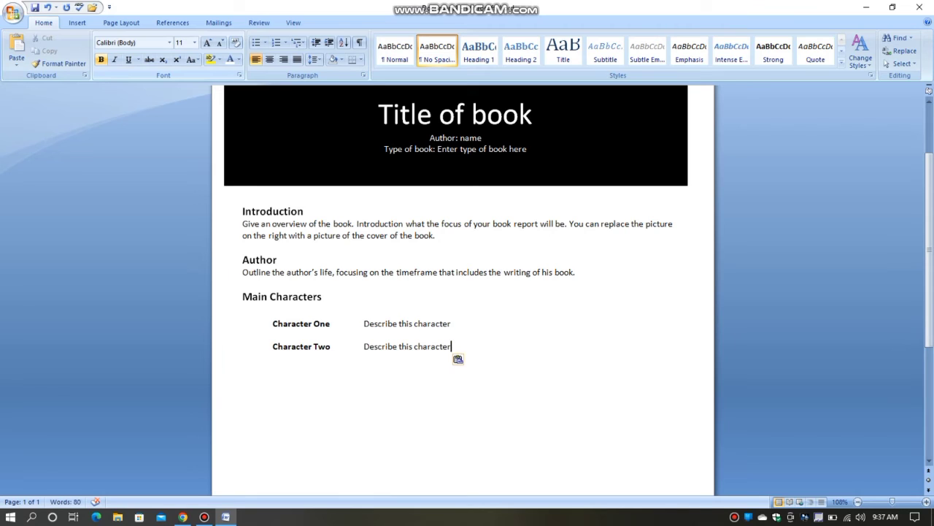
Add an indented bold "Character Three" label below, paste the copied description beside it and start a new line.
key(Return)
key(Return)
text(Char)
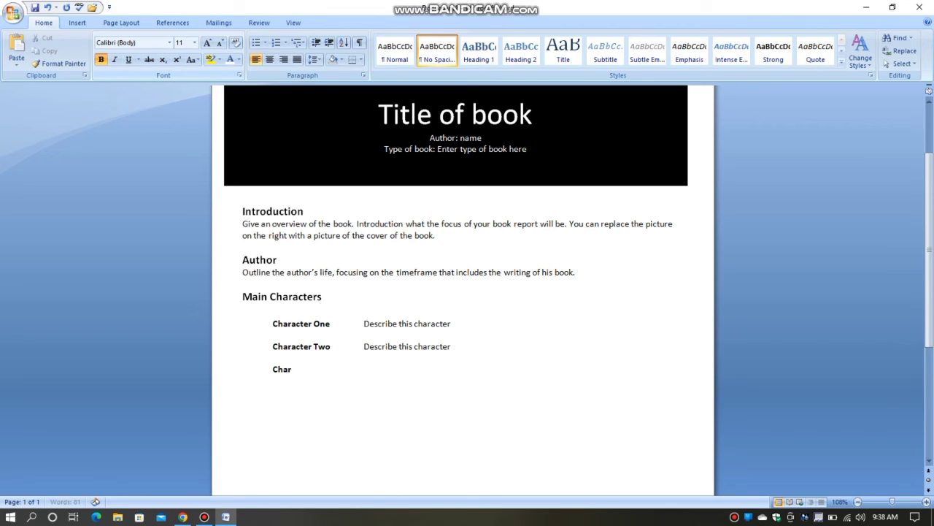
text(ater Three)
click(295, 368)
text(c)
key(Tab)
key(ctrl+v)
key(Return)
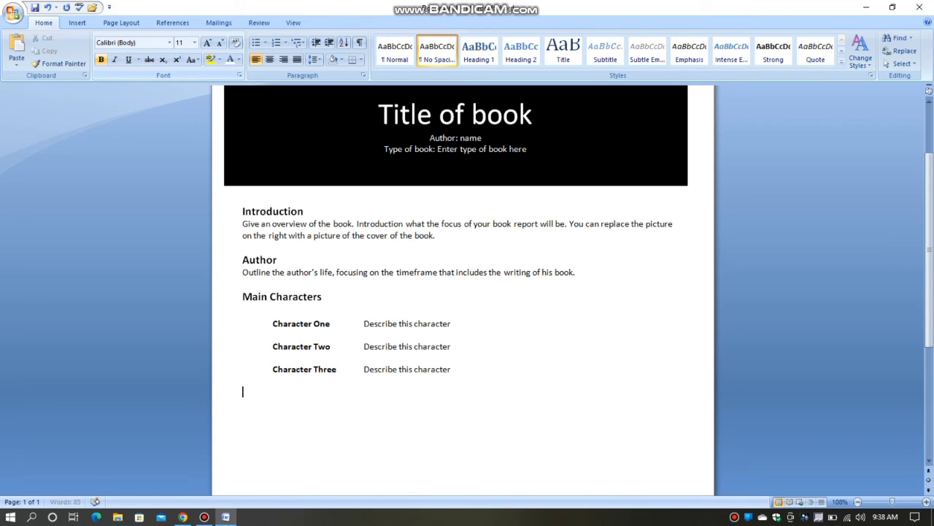
Add an indented bold "Character Four" label, paste the copied description beside it and start a new line.
key(Tab)
text(Character)
key(BackSpace)
key(BackSpace)
key(BackSpace)
key(BackSpace)
key(BackSpace)
key(BackSpace)
key(BackSpace)
key(BackSpace)
key(BackSpace)
text(S)
key(BackSpace)
text(Charater c)
key(End)
text(Four)
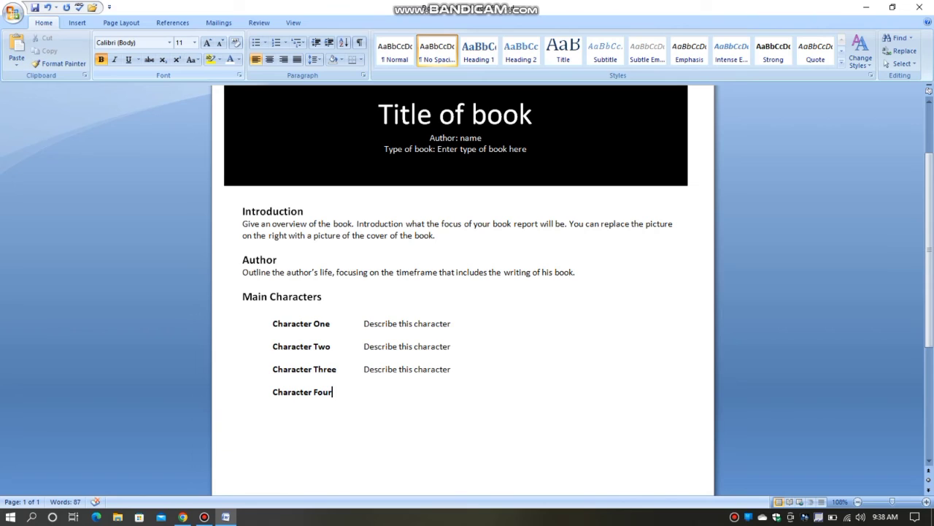
key(Tab)
key(ctrl+v)
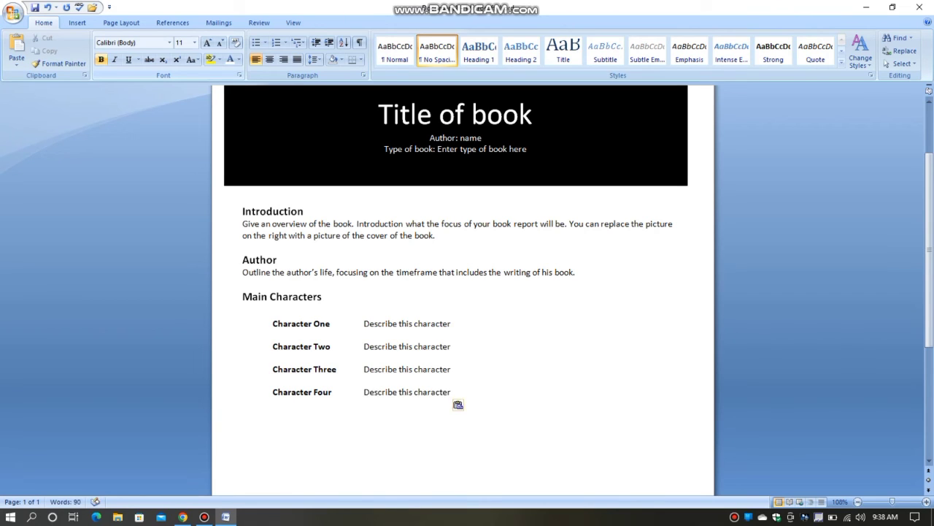
key(Return)
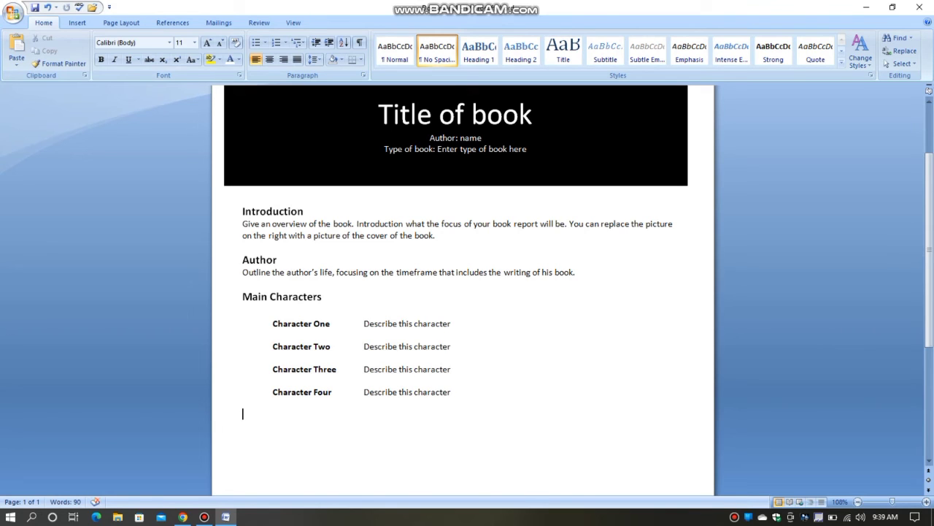
Add a "Story" section heading below the character list, formatted as bold 14 pt.
text(Story)
key(shift+Left)
key(shift+Left)
key(shift+Left)
key(shift+Left)
key(shift+Left)
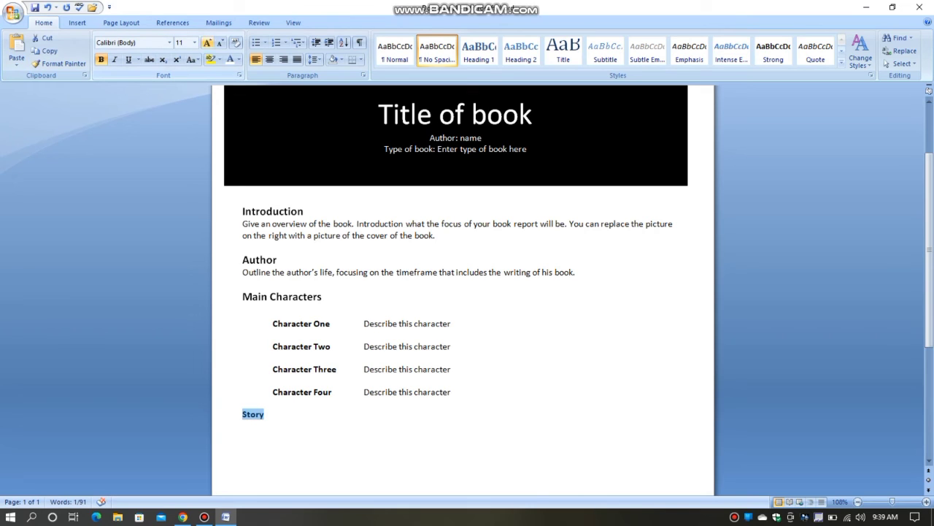
click(207, 43)
click(208, 42)
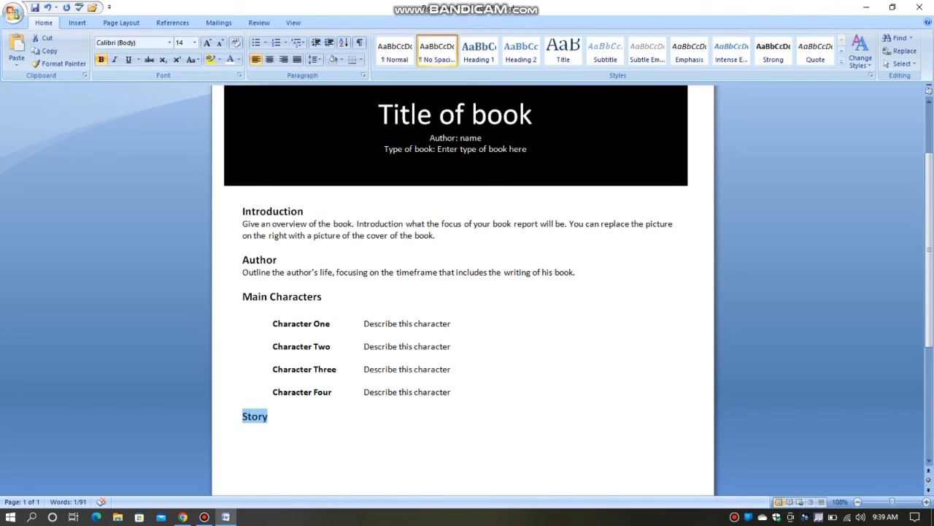
click(269, 417)
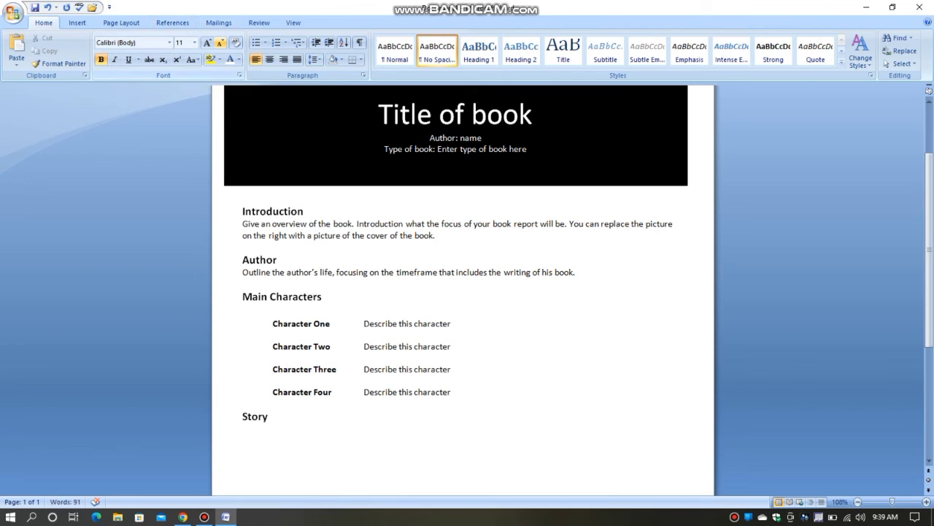
Under "Story", begin a paragraph in regular 11 pt text without bold, reading "Break the book".
click(219, 43)
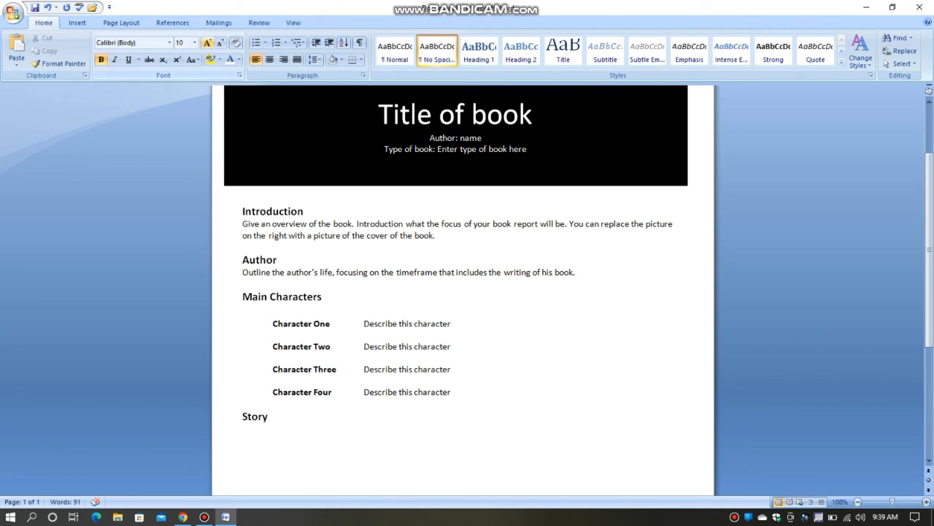
click(101, 59)
text(Brewak)
key(BackSpace)
key(BackSpace)
key(BackSpace)
key(BackSpace)
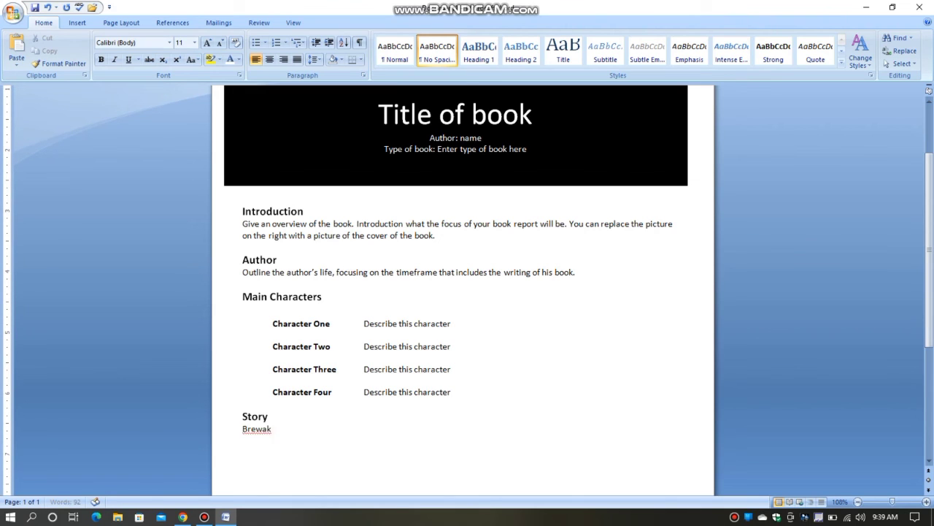
text(ak the book )
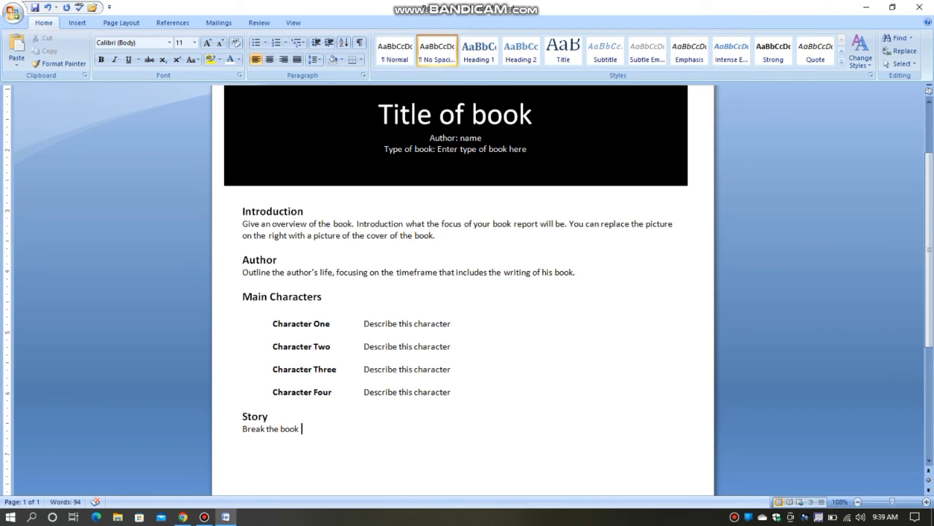
text(down into a logical number )
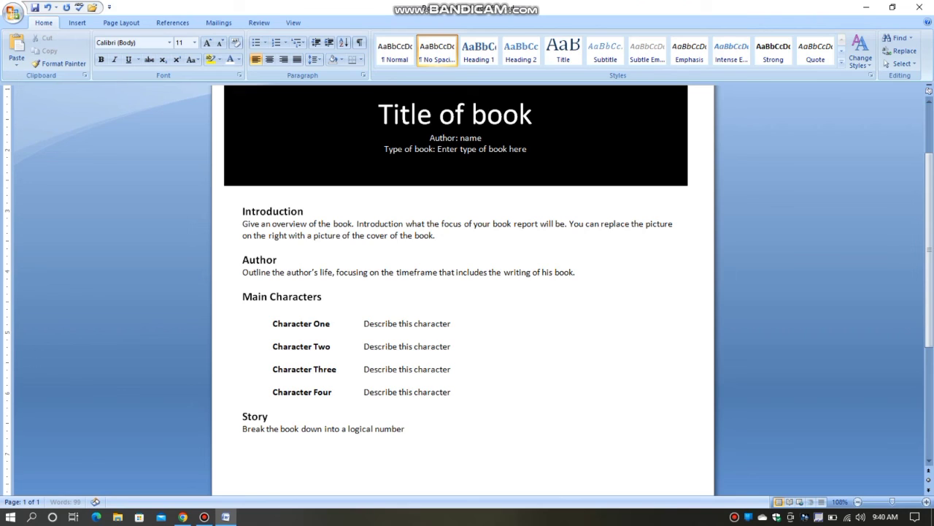
text(of sections. This)
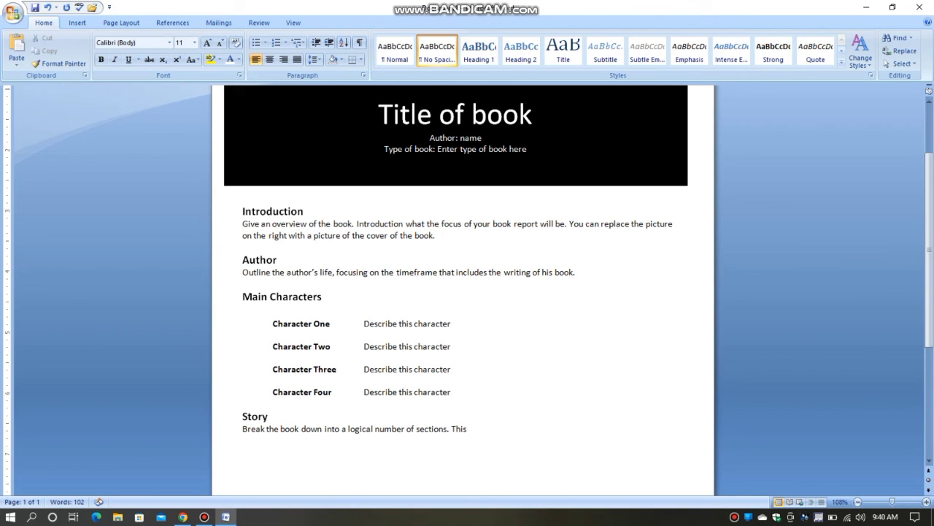
text( example shiws)
Begin the second story sentence with: This example shows “Beginning”.
key(BackSpace)
key(BackSpace)
key(BackSpace)
key(BackSpace)
text(ows "Be)
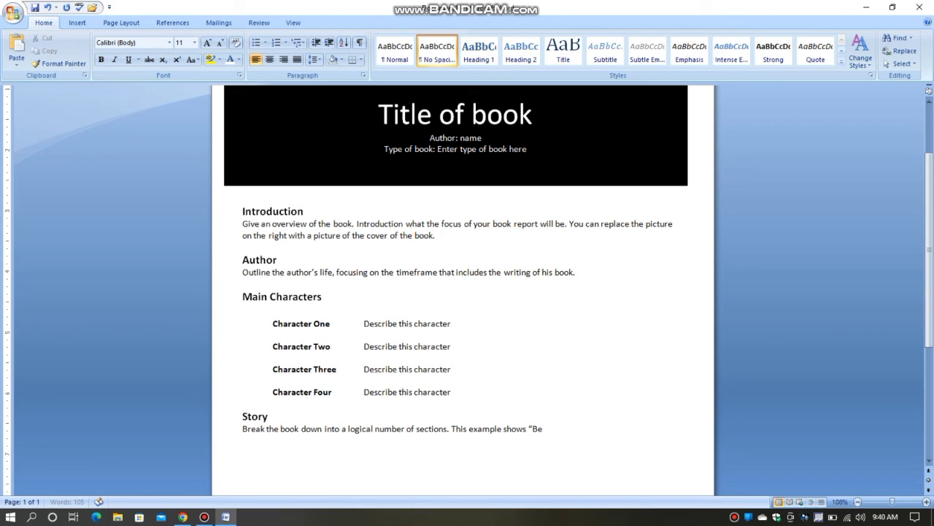
text(ginning” “Middle”)
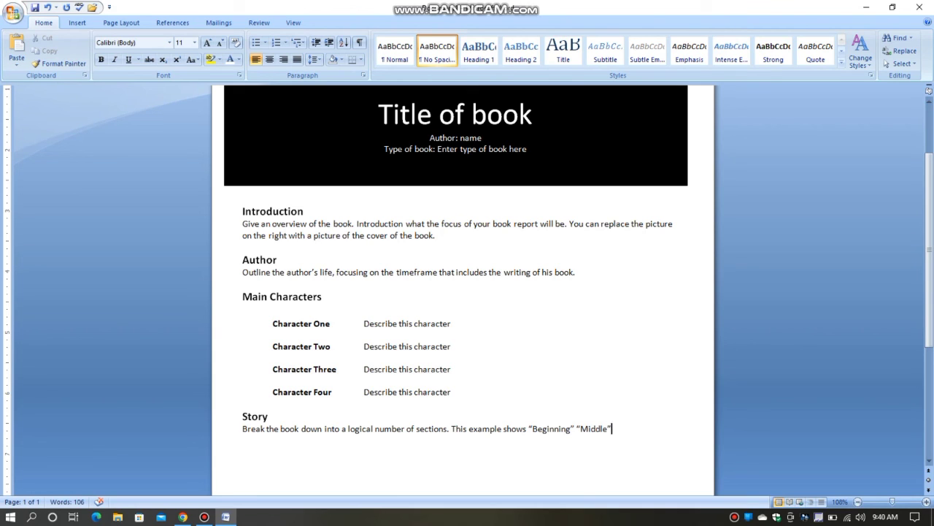
Continue the story sentence with: “Middle,” and “End,”.
key(BackSpace)
text(,)
text(” )
text(and)
text( “)
text(End)
text(,")
text( but)
text(books )
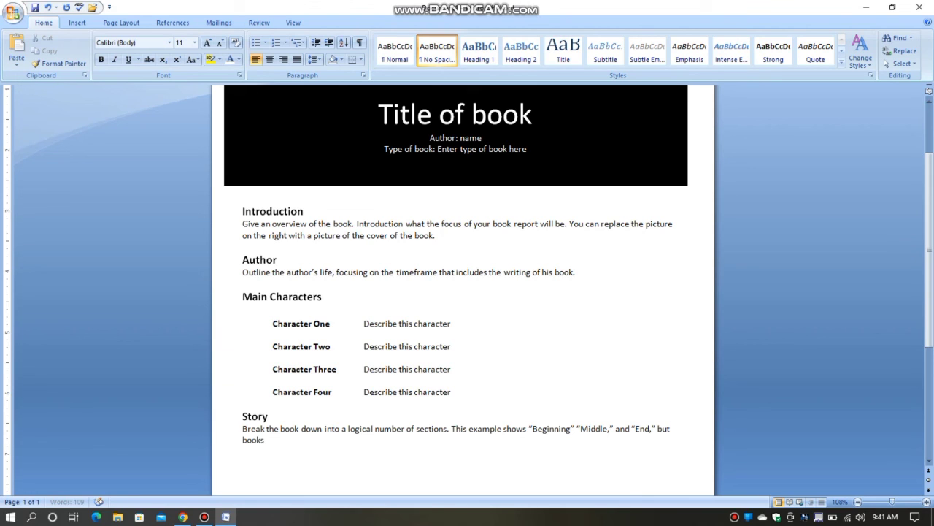
text(often have many )
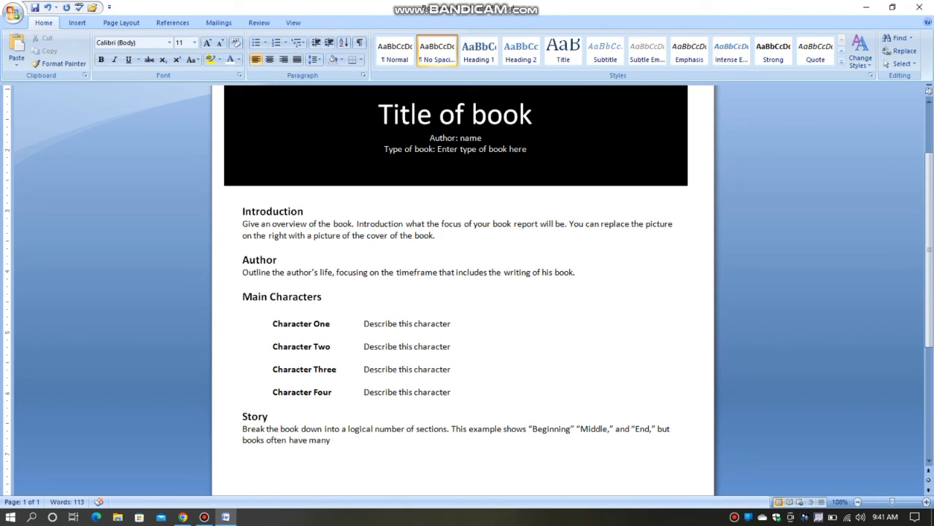
text(more relevant sections.)
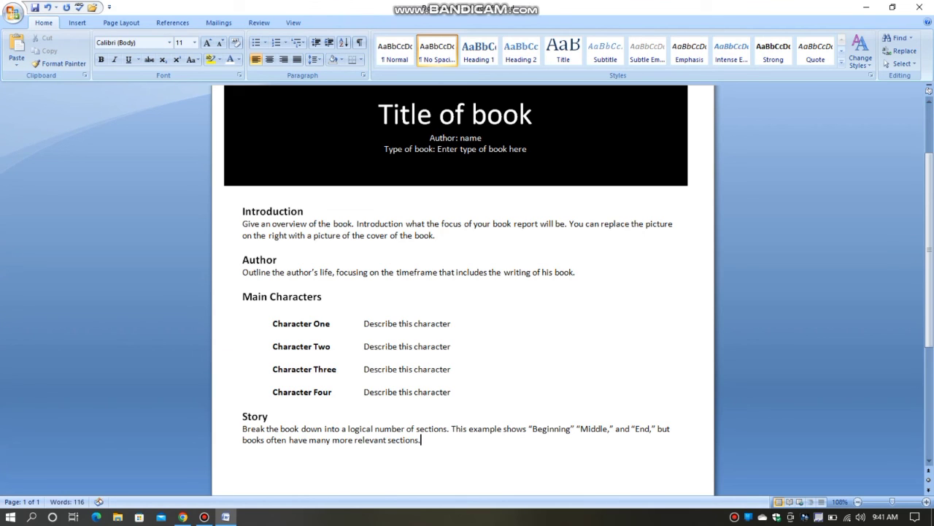
scroll(467, 292, down, 2)
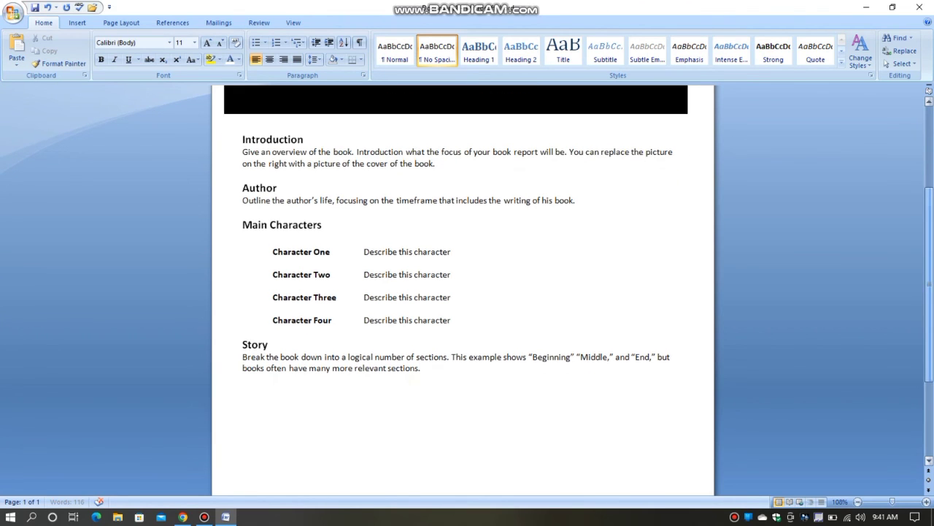
scroll(467, 292, up, 5)
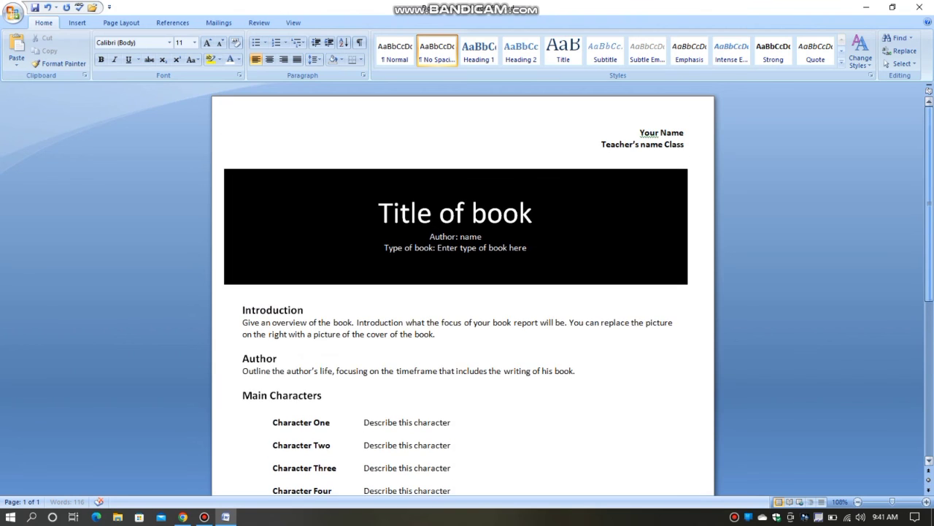
scroll(467, 291, down, 2)
scroll(467, 292, up, 1)
scroll(467, 292, down, 2)
scroll(242, 294, down, 2)
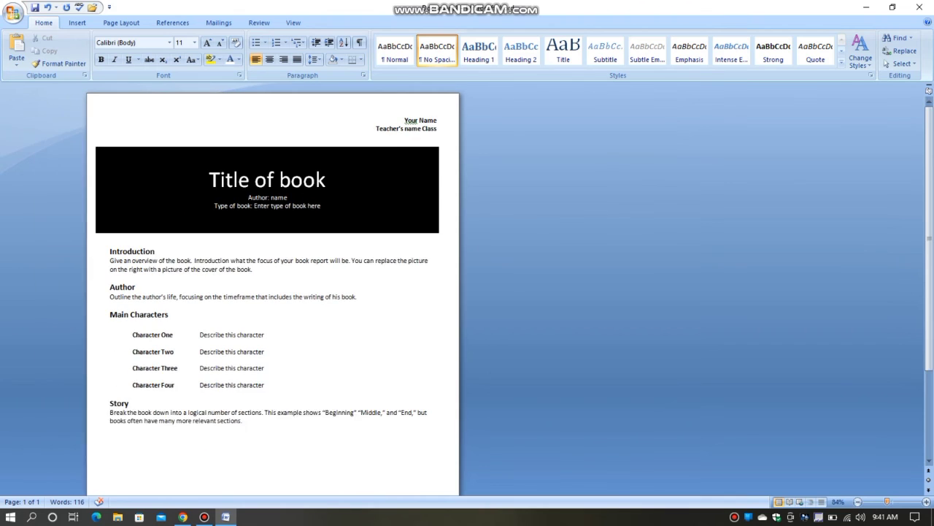